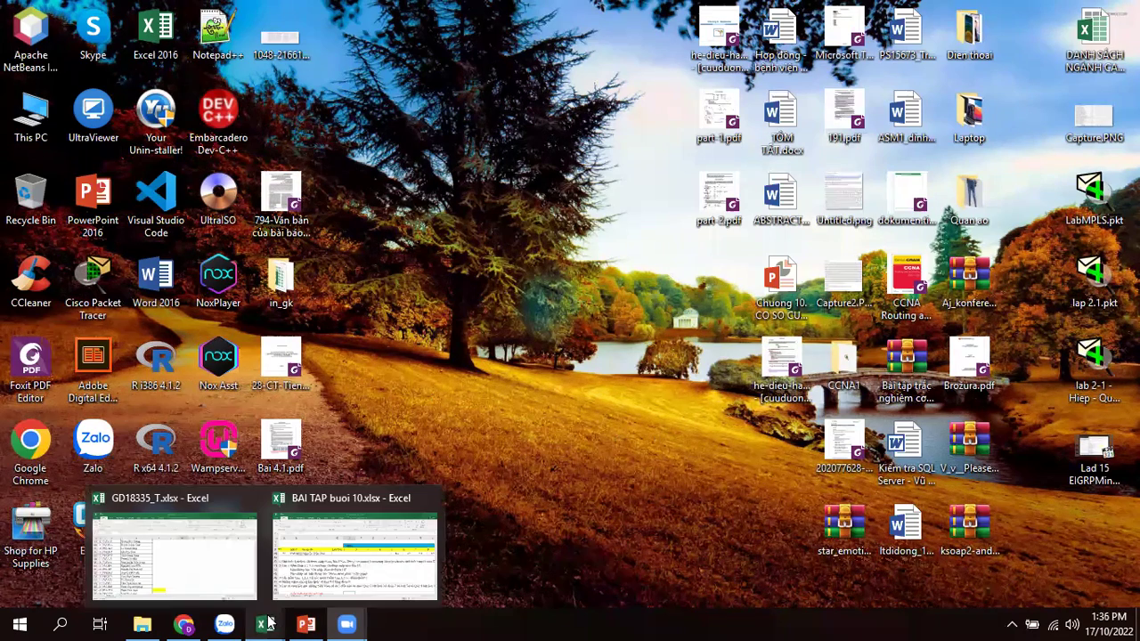
Step: Bring up the BAI TAP buoi 10.xlsx workbook in Excel and read the exercise instructions in rows 42 to 48
click(365, 537)
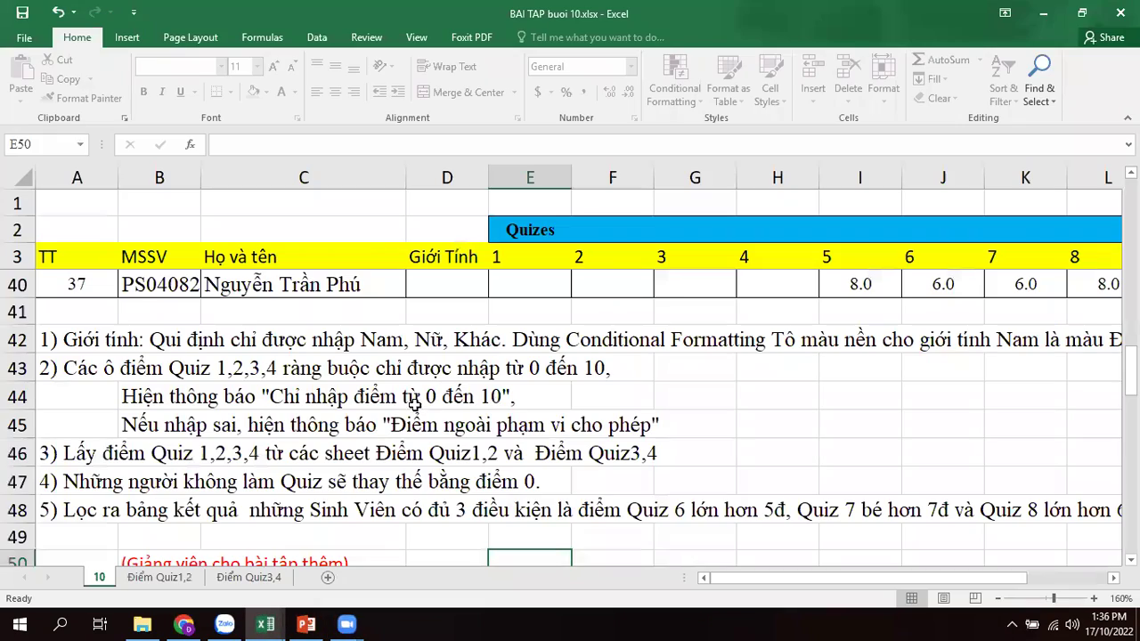
click(65, 339)
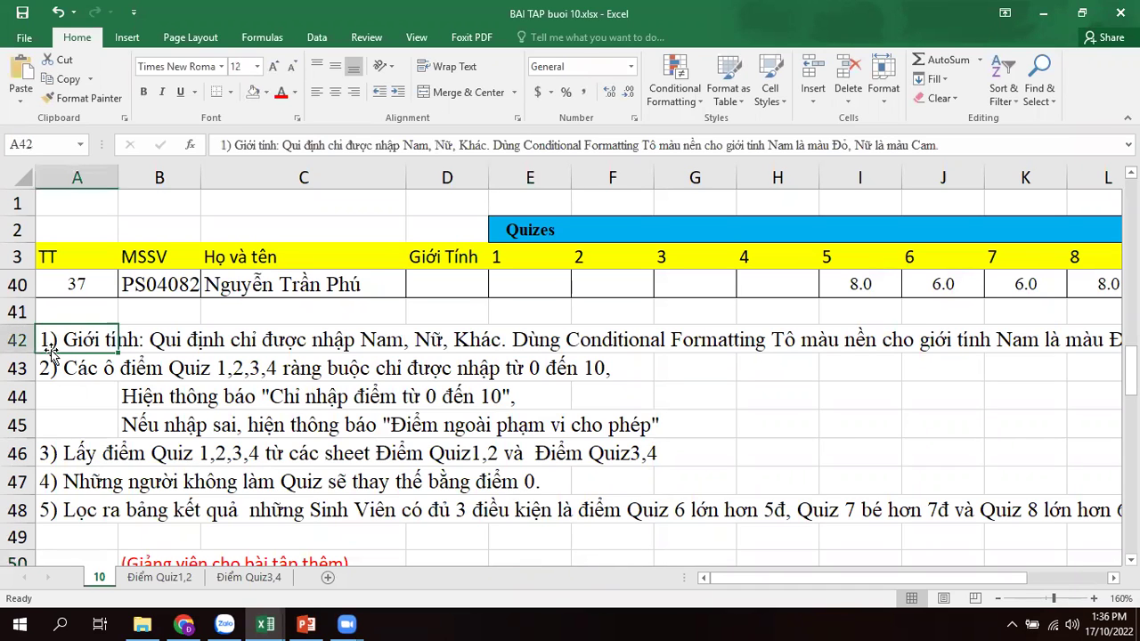
scroll(524, 284, up, 12)
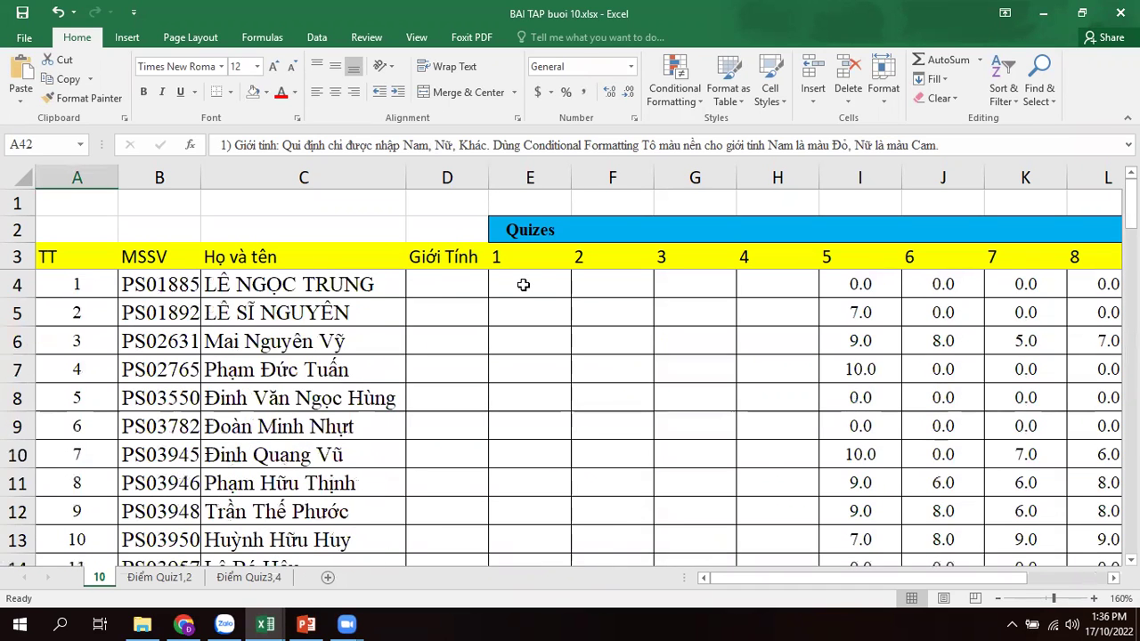
scroll(524, 284, down, 12)
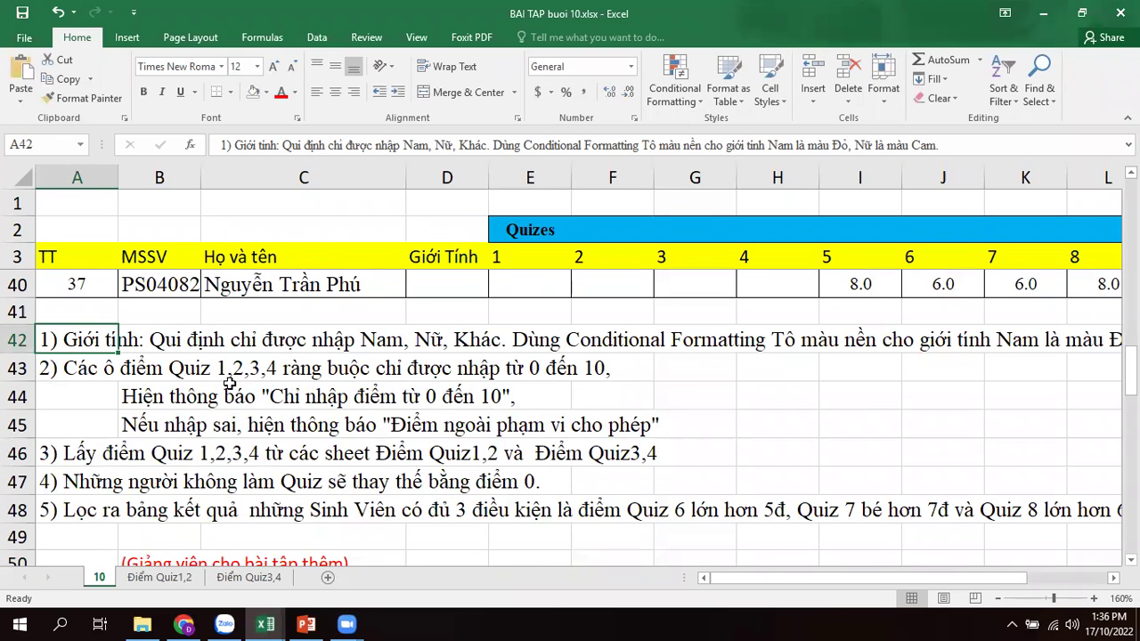
click(456, 289)
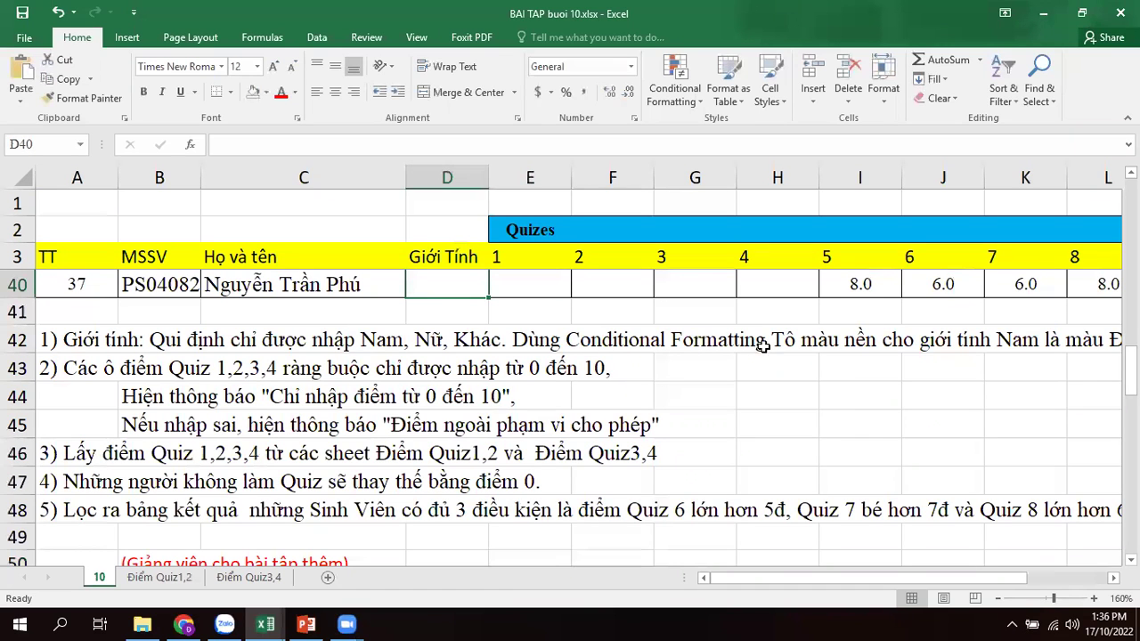
click(1113, 578)
click(1113, 577)
click(1114, 577)
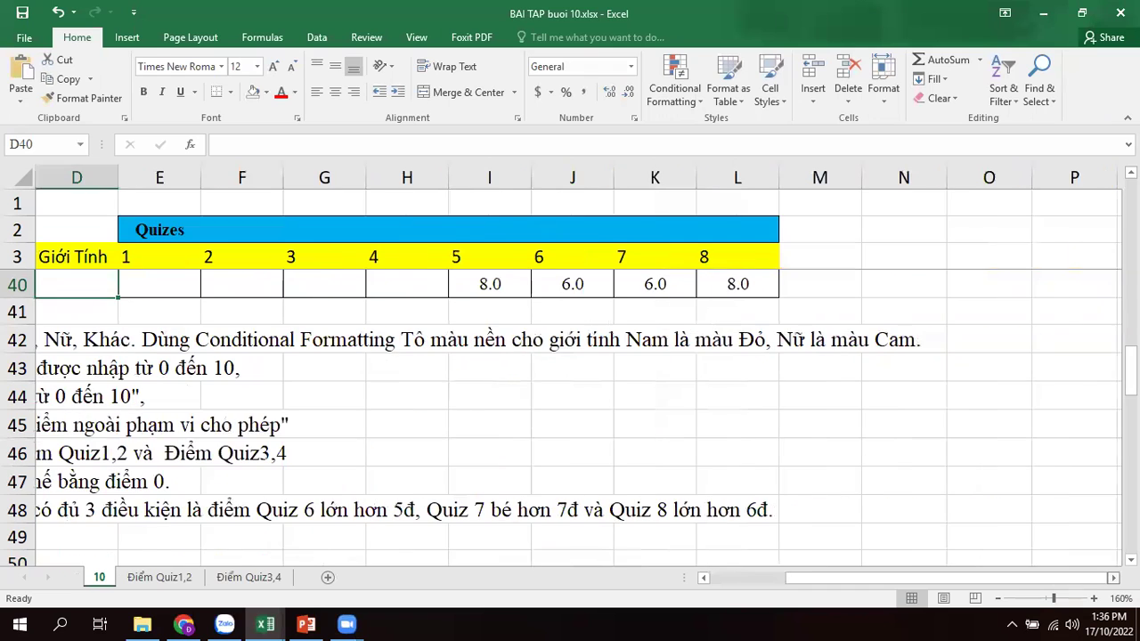
click(903, 342)
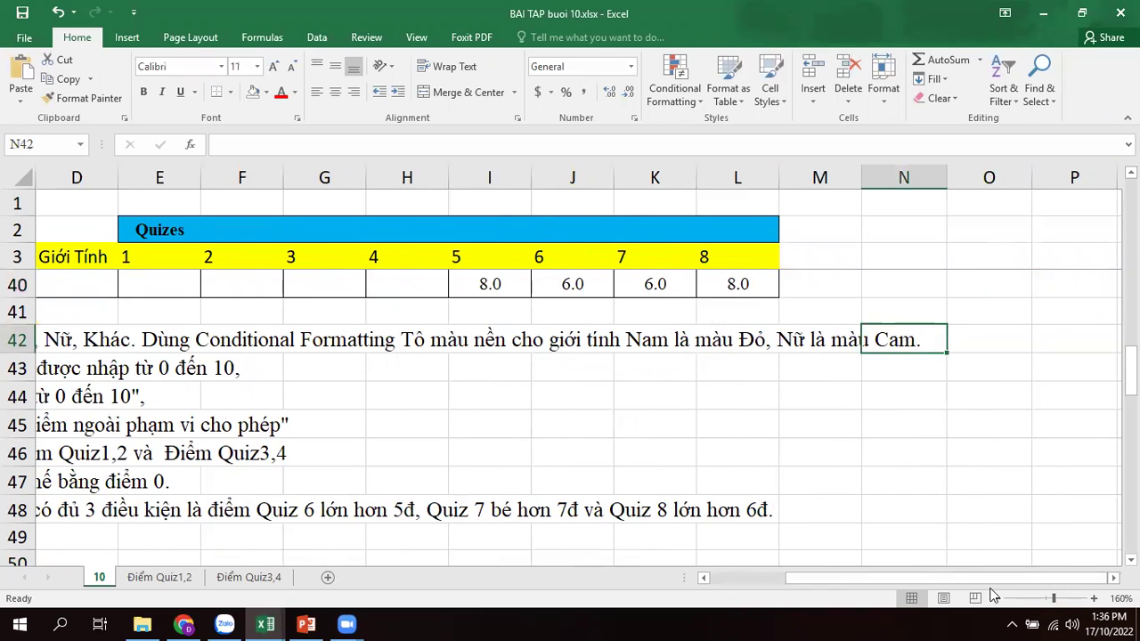
click(708, 579)
click(708, 580)
click(708, 580)
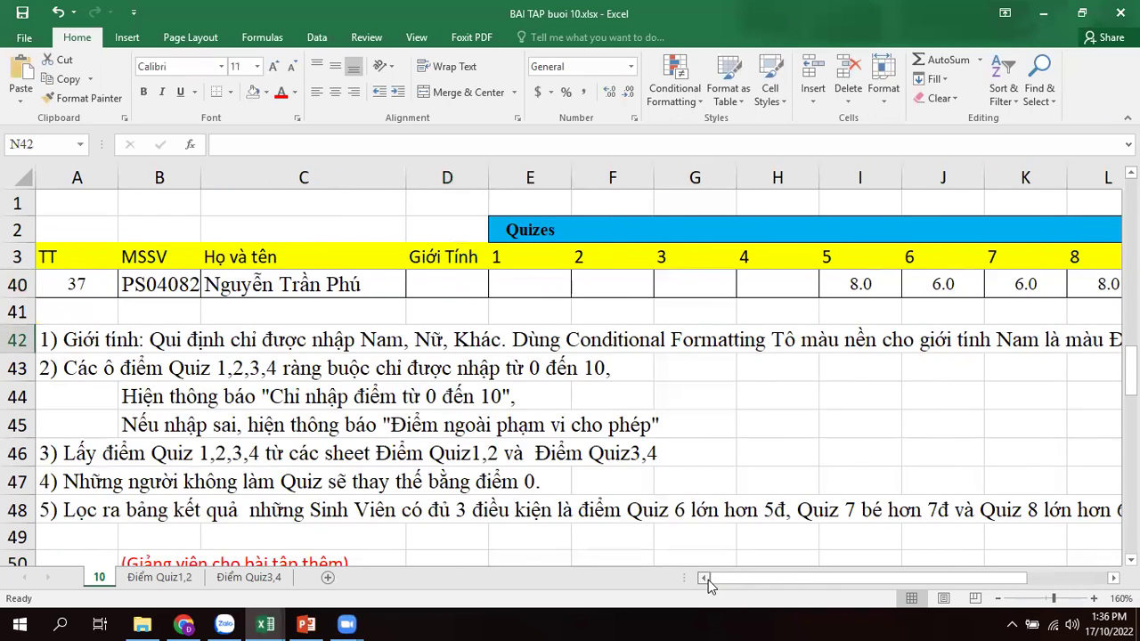
click(42, 350)
Step: Hide rows 8 to 40 so that the first four students sit just above the exercise instructions
scroll(201, 352, up, 12)
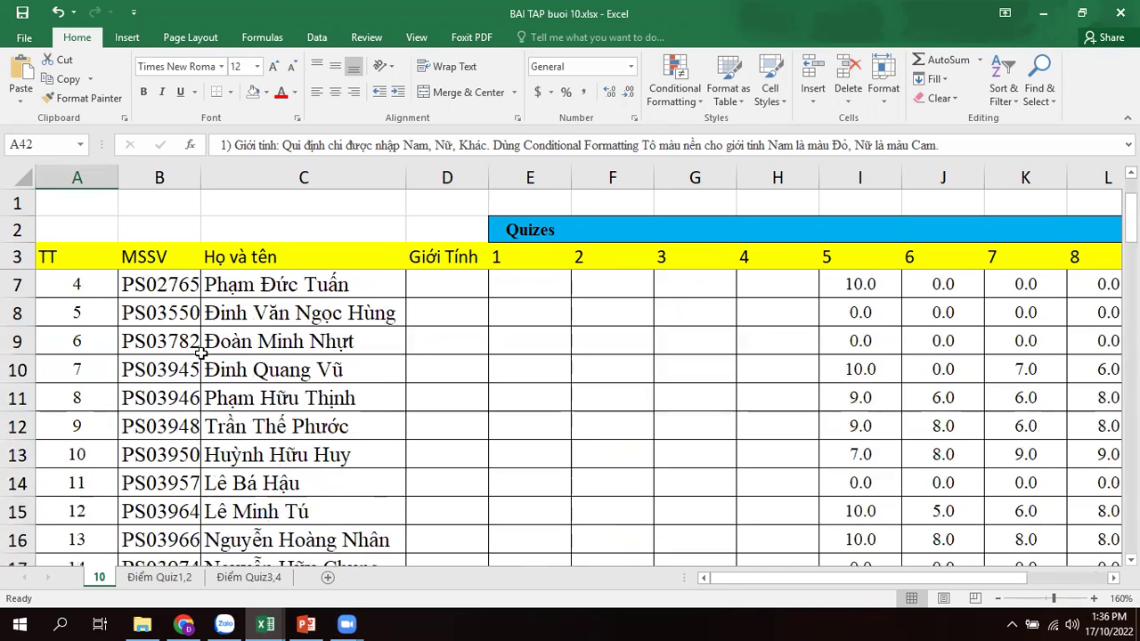
scroll(201, 353, down, 1)
drag(18, 312, 20, 429)
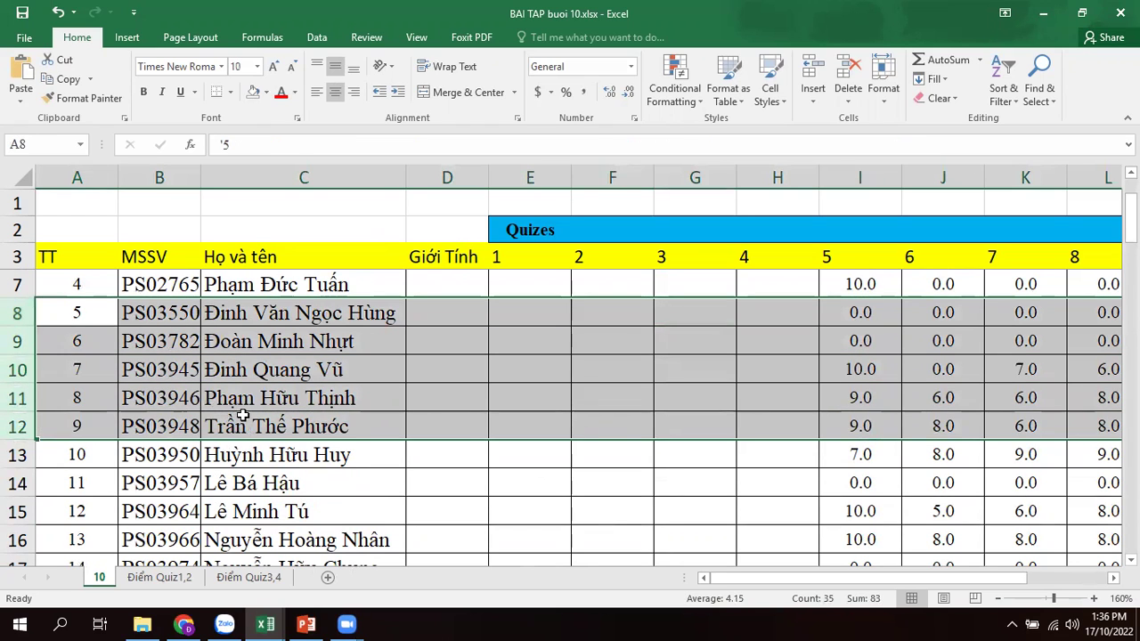
click(221, 418)
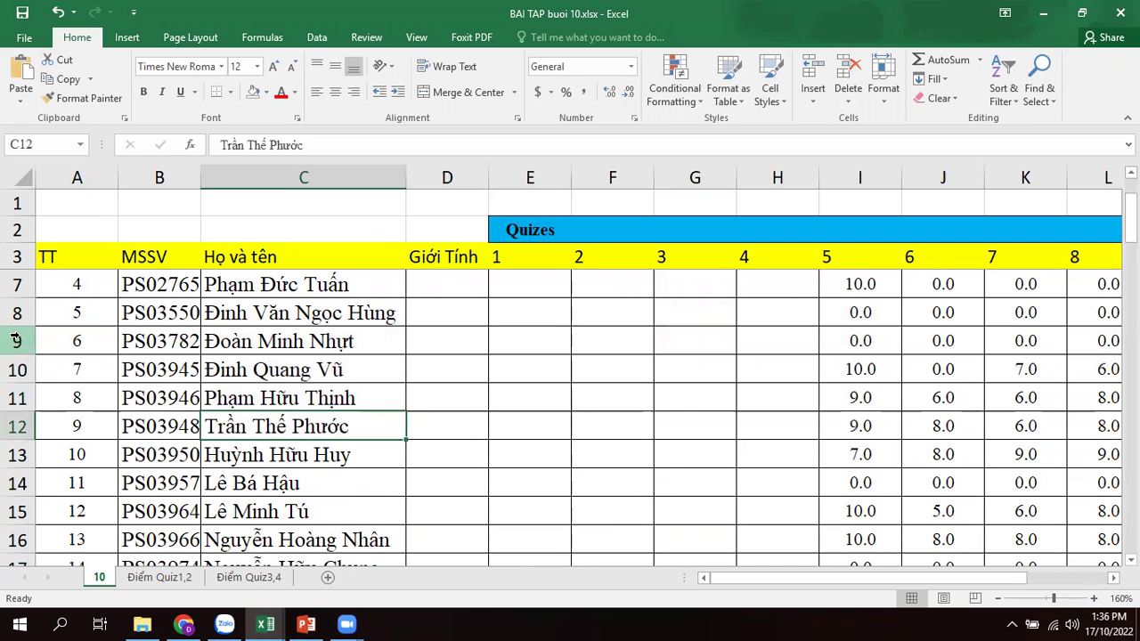
drag(16, 312, 50, 509)
right_click(16, 377)
click(319, 392)
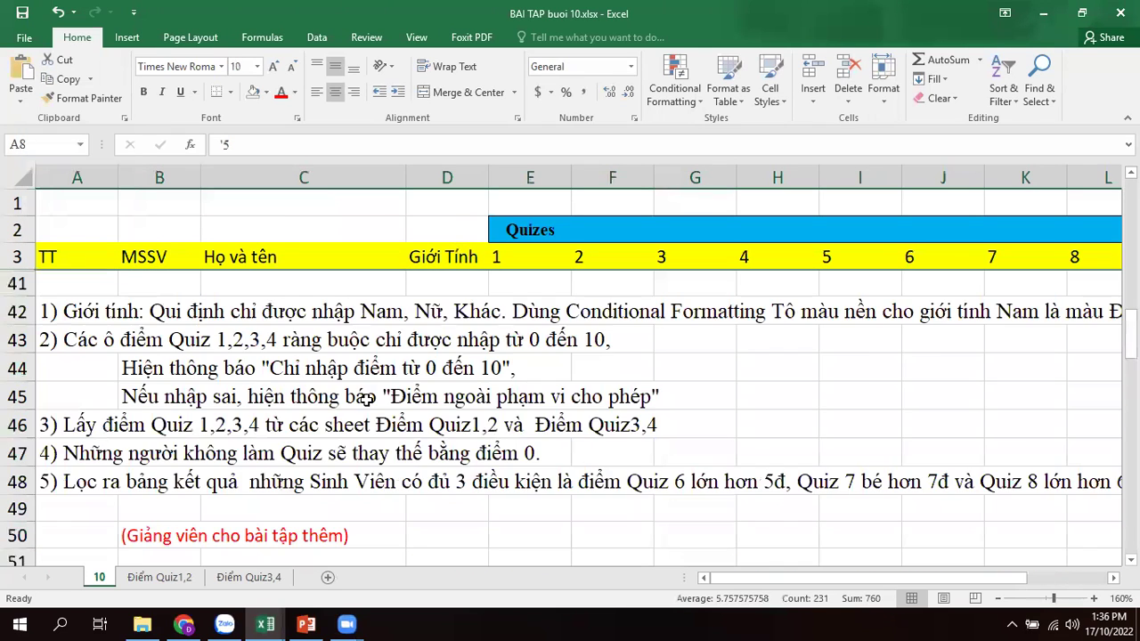
scroll(467, 398, up, 2)
Step: Add data validation to cell D4 under Giới Tính, allowing only a list with the source "Nam, Nữ, Khác"
drag(462, 282, 448, 362)
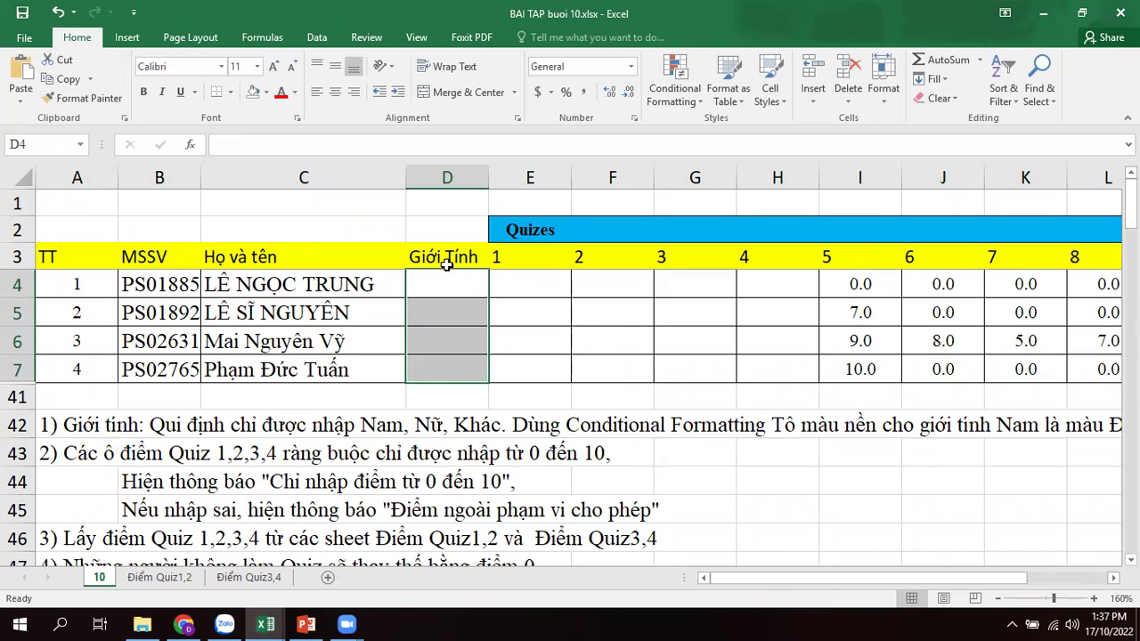
click(553, 353)
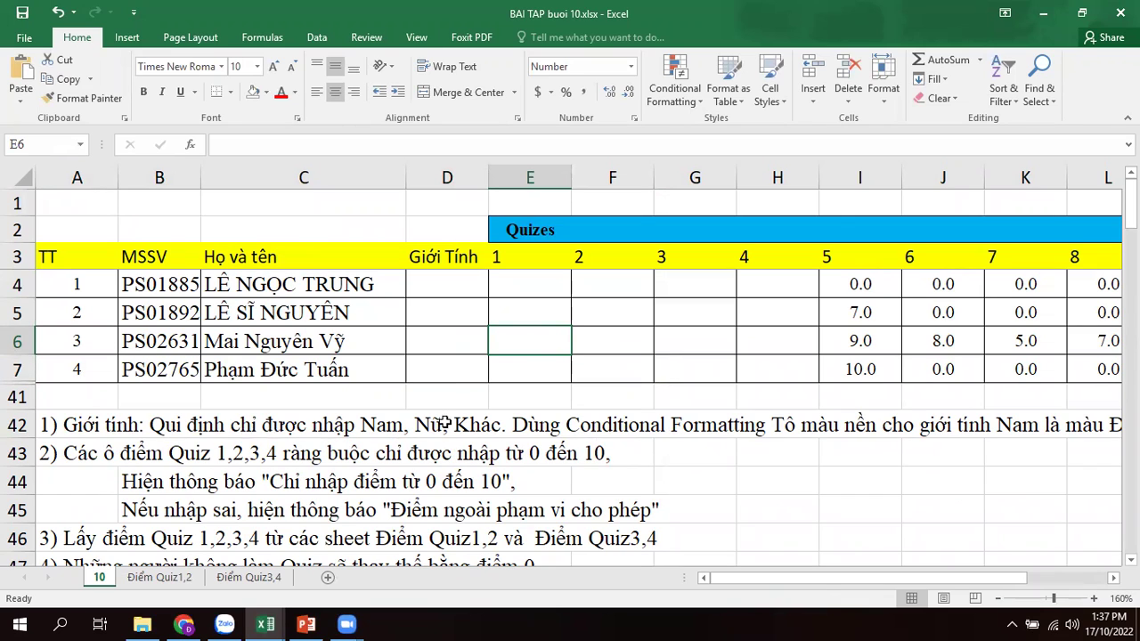
click(458, 284)
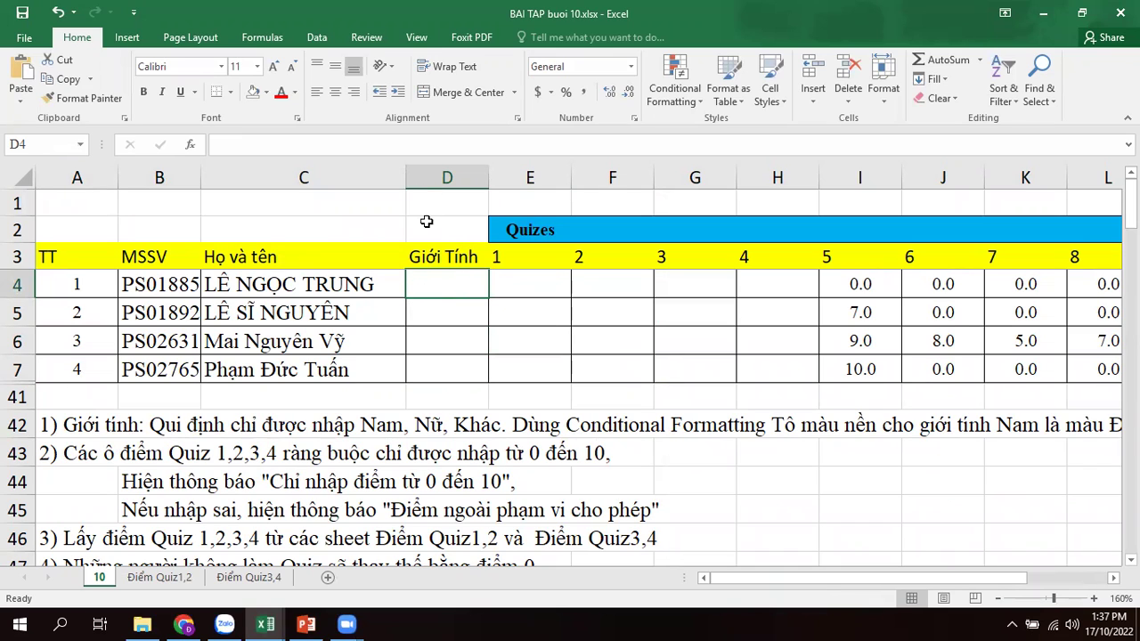
click(313, 39)
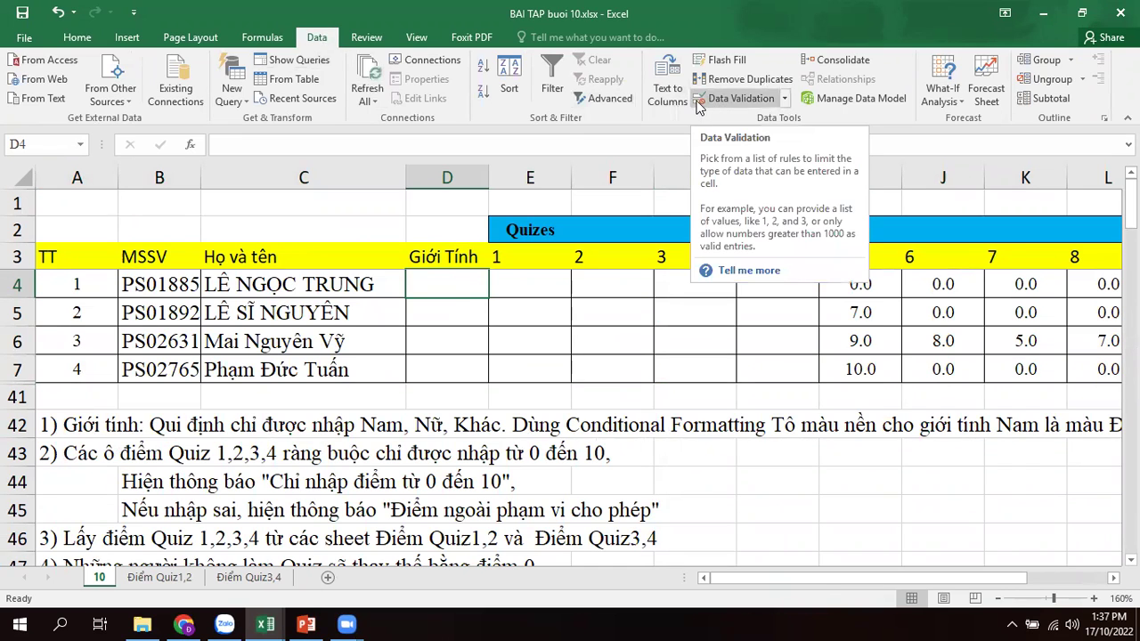
click(783, 97)
click(764, 125)
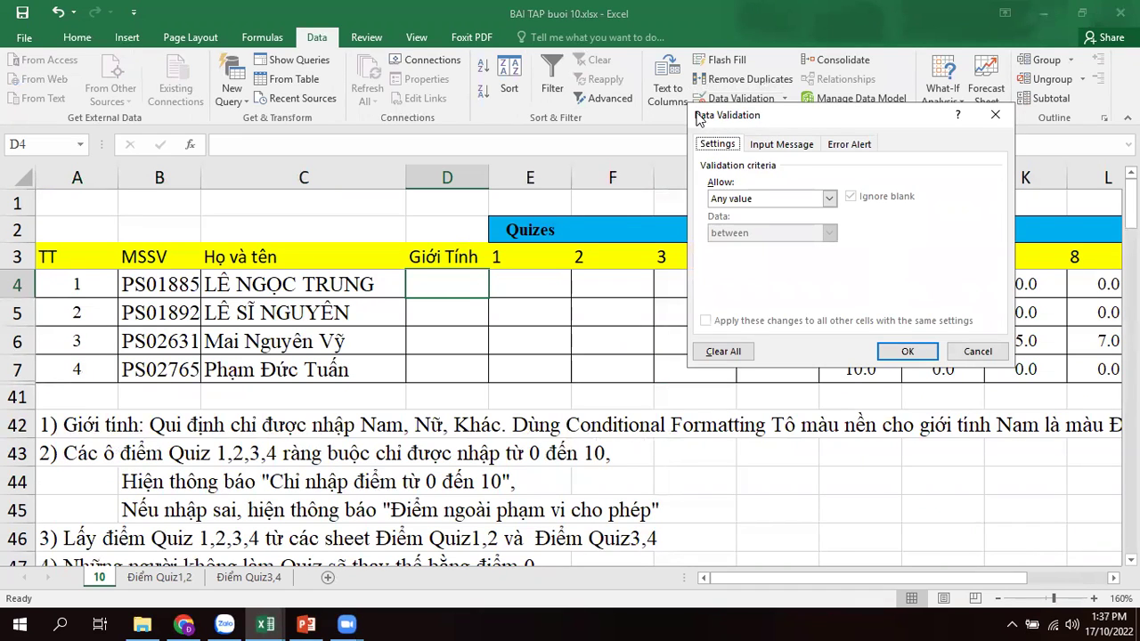
click(780, 145)
click(856, 145)
click(784, 145)
click(723, 145)
click(830, 200)
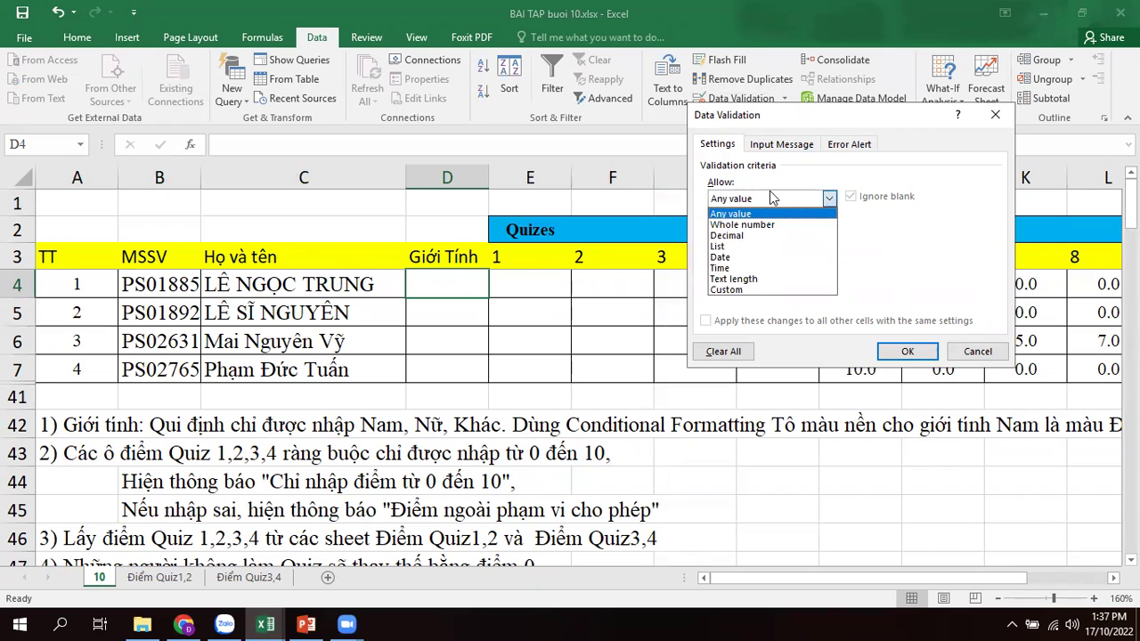
click(728, 248)
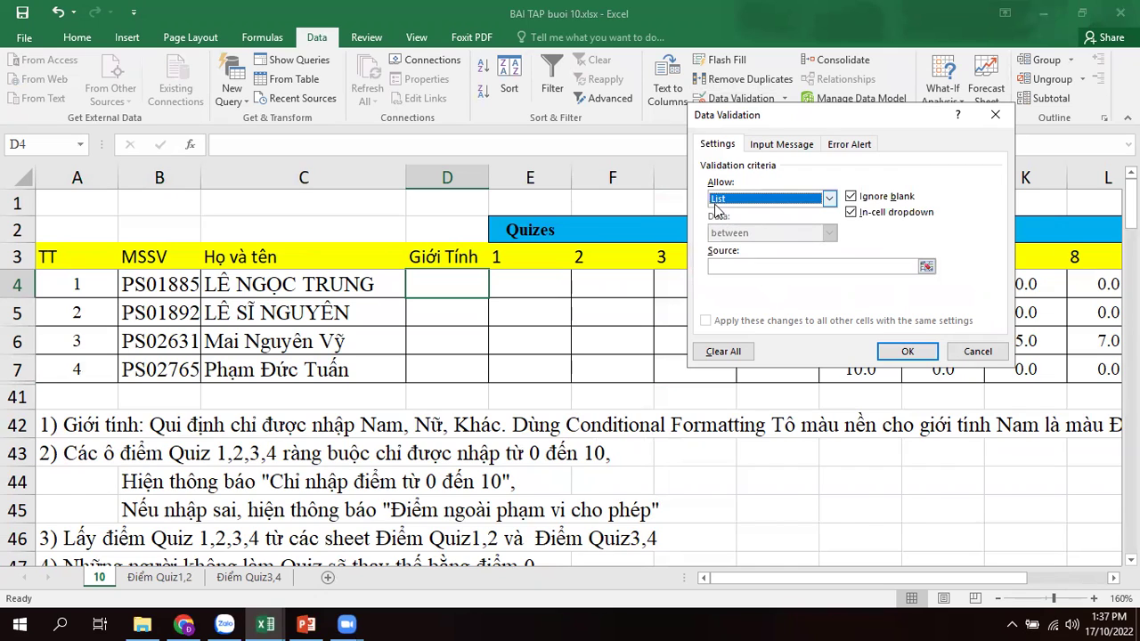
click(762, 267)
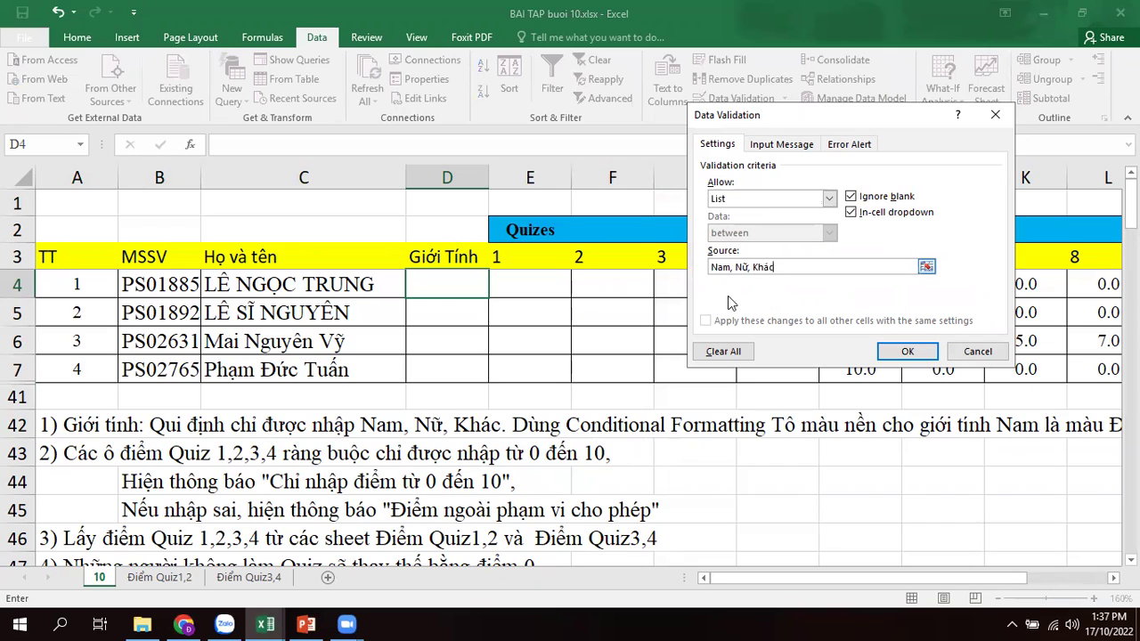
click(908, 352)
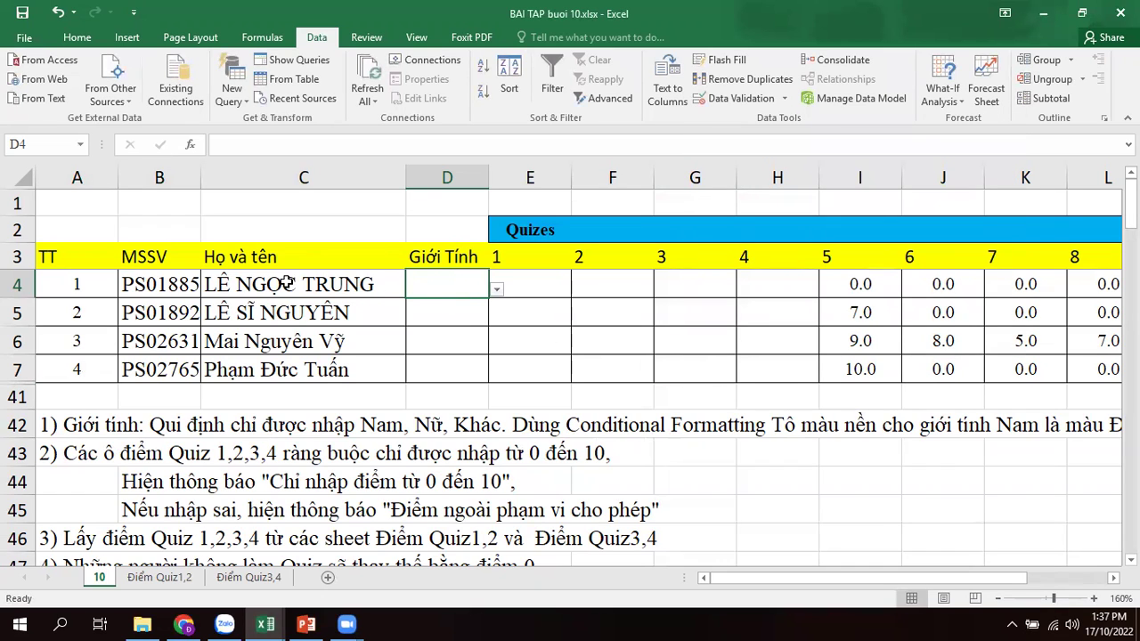
Step: Test the dropdown list in cell D4 by choosing Nam, Nữ and finally Khác
click(497, 292)
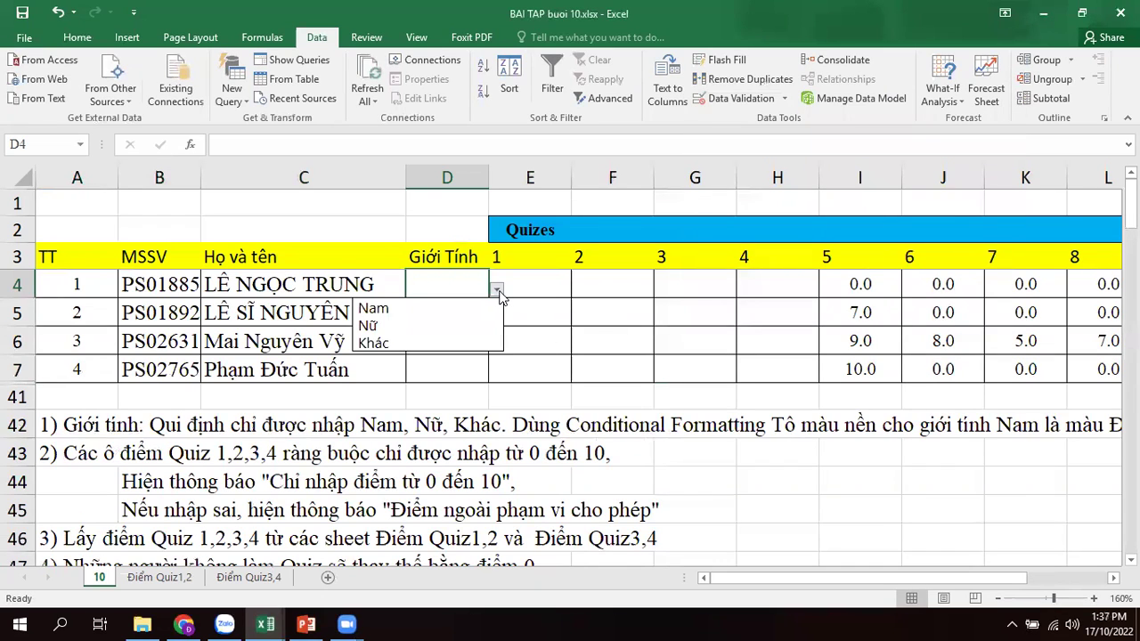
click(497, 292)
click(497, 292)
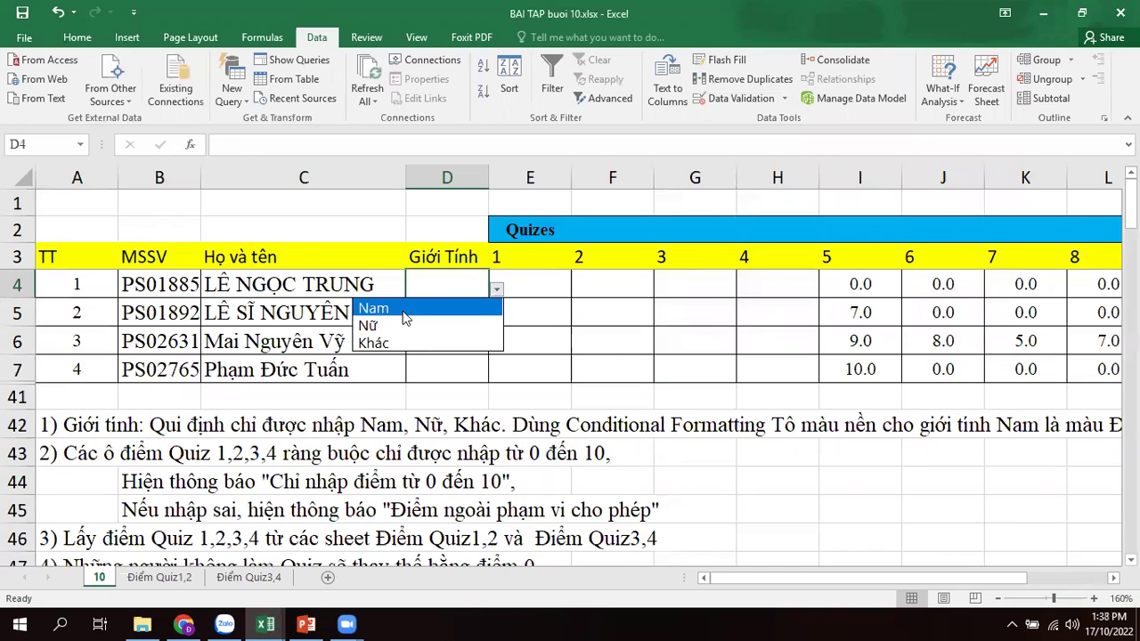
click(478, 308)
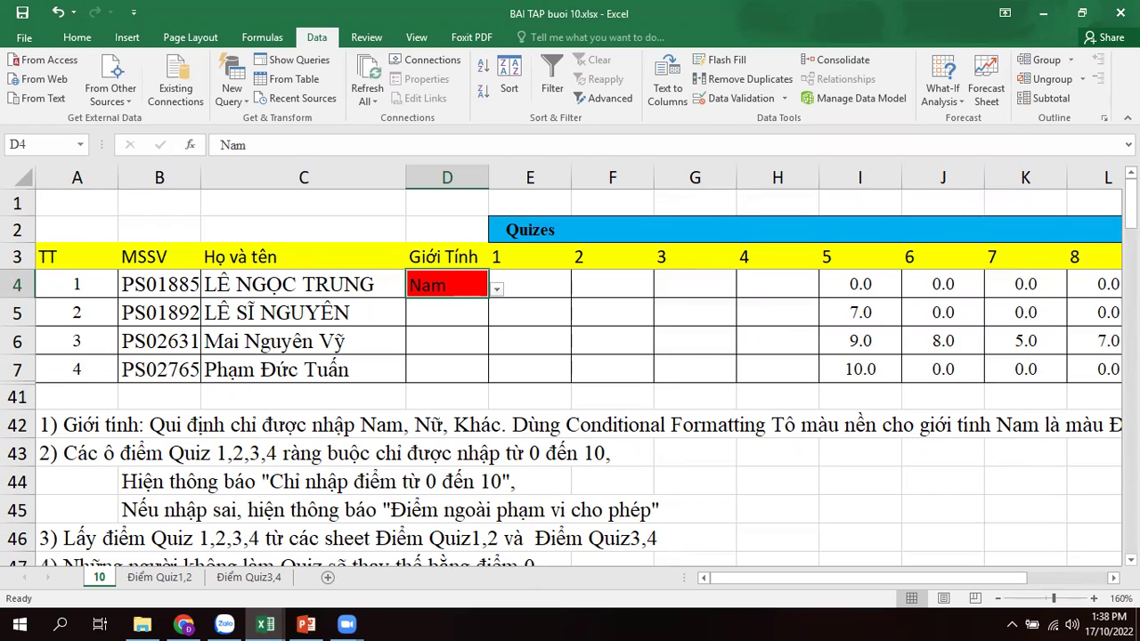
click(497, 292)
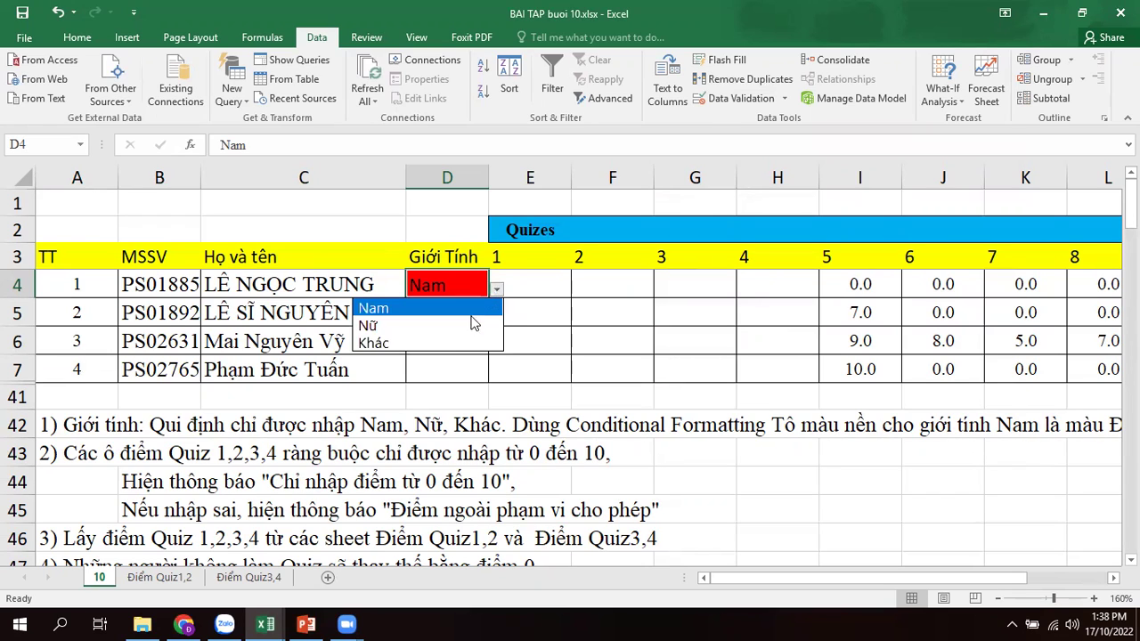
click(456, 326)
click(499, 291)
click(453, 345)
click(467, 314)
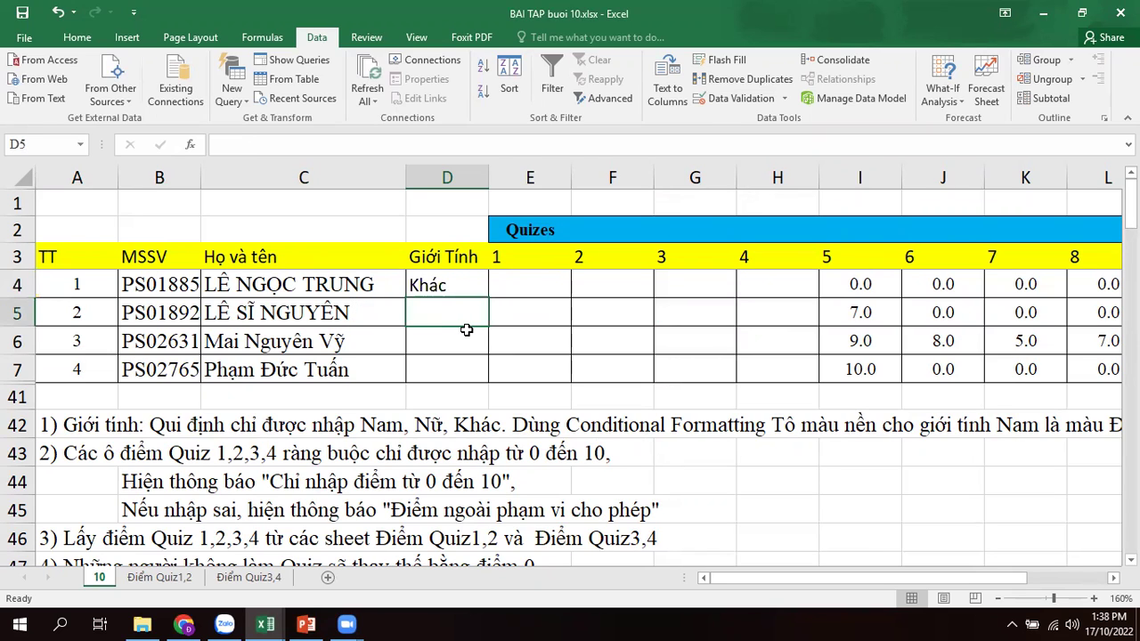
Step: Delete both existing conditional formatting rules, for "Nữ" and "Nam", from the Giới Tính cells D4:D7
click(442, 287)
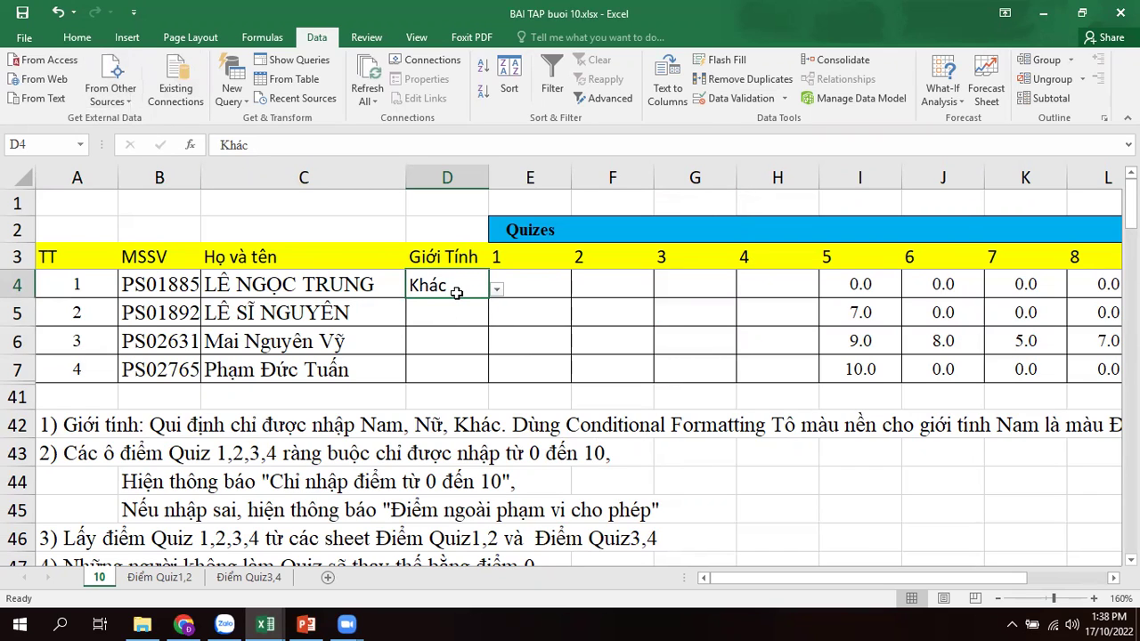
click(76, 37)
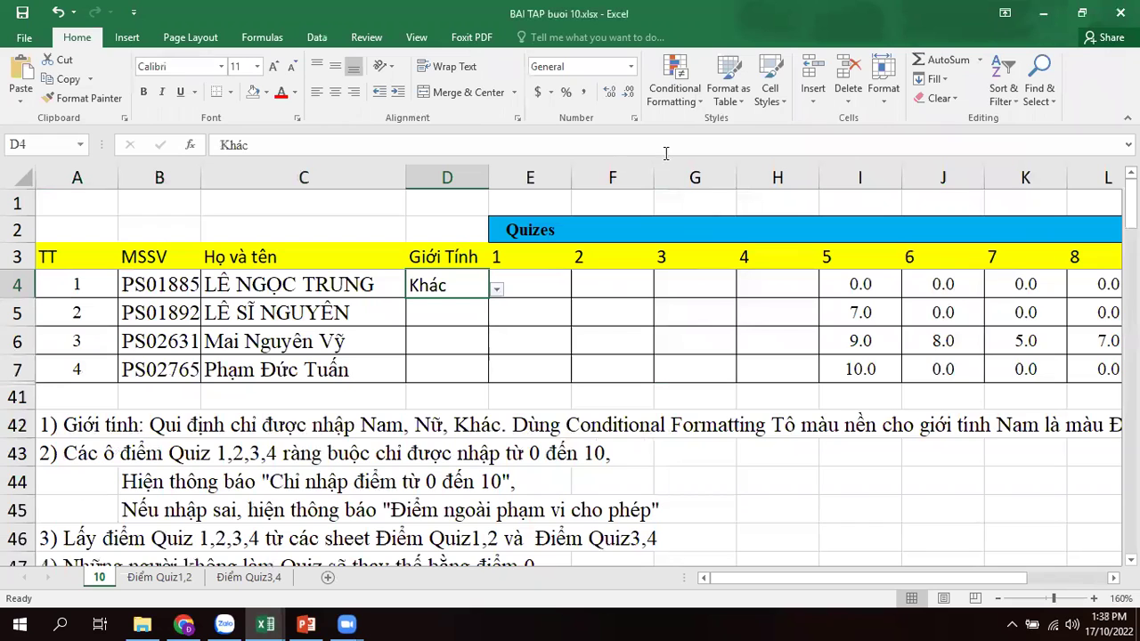
click(696, 95)
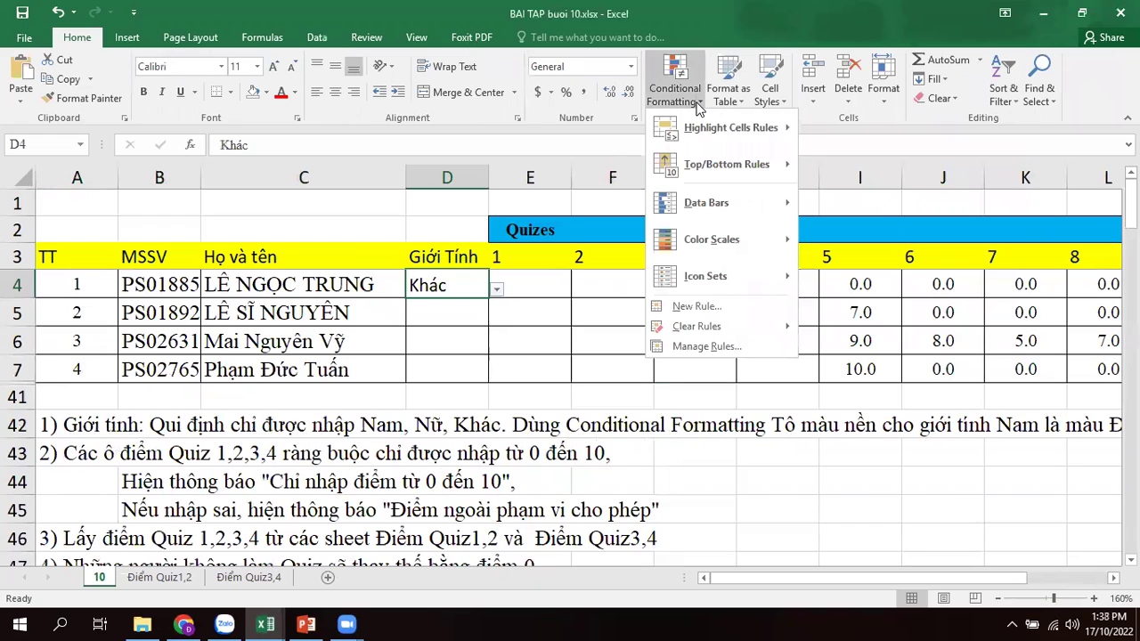
click(700, 347)
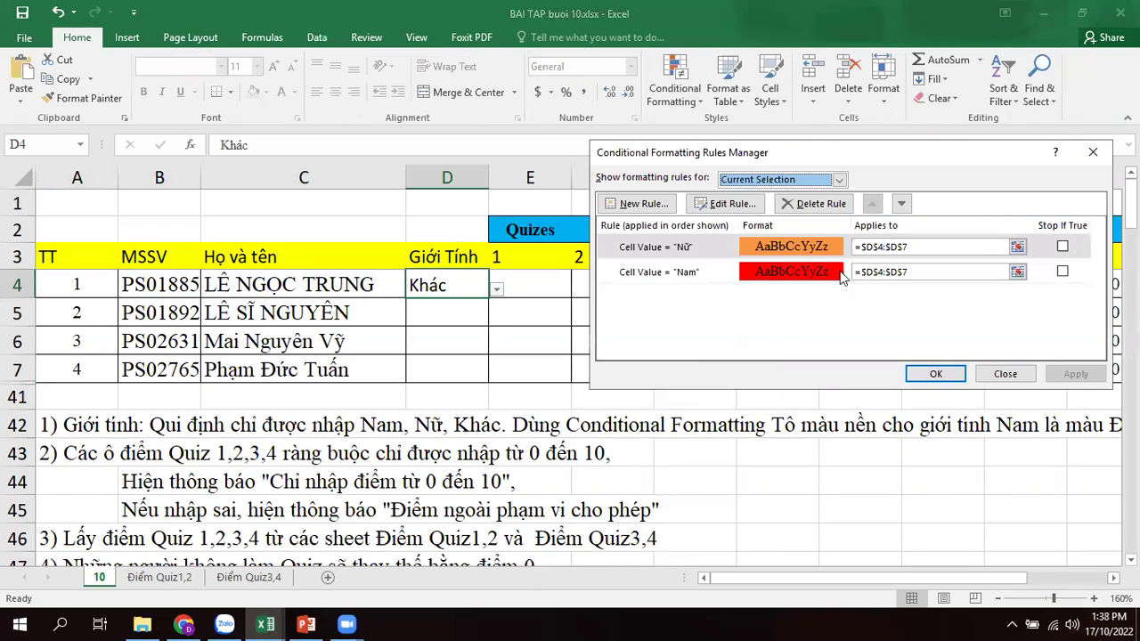
click(815, 203)
click(815, 203)
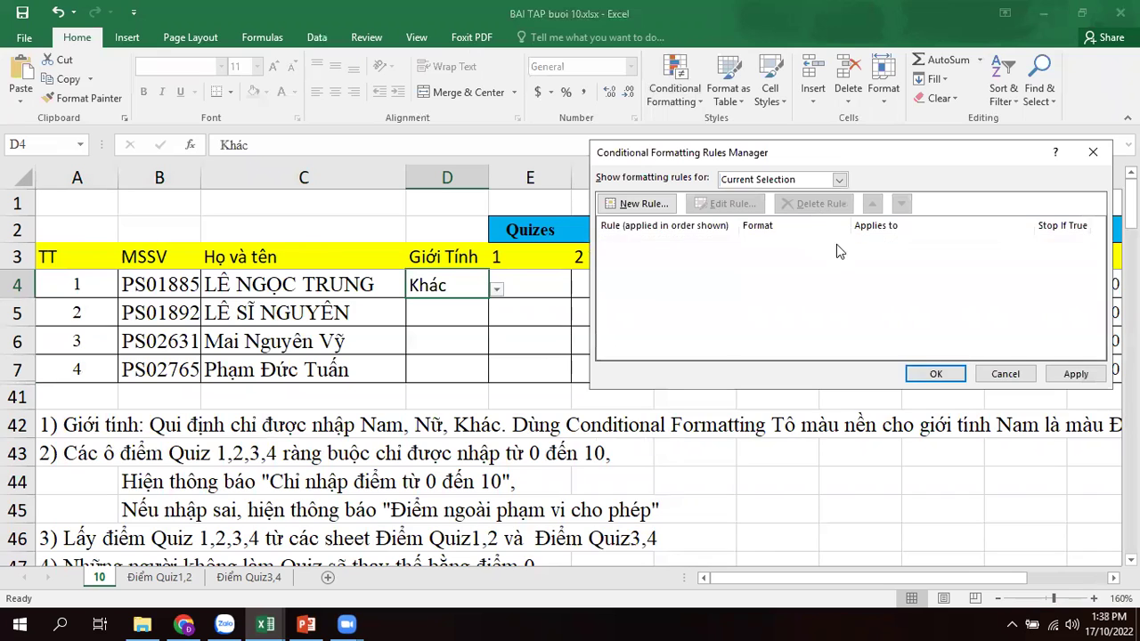
click(927, 373)
click(481, 332)
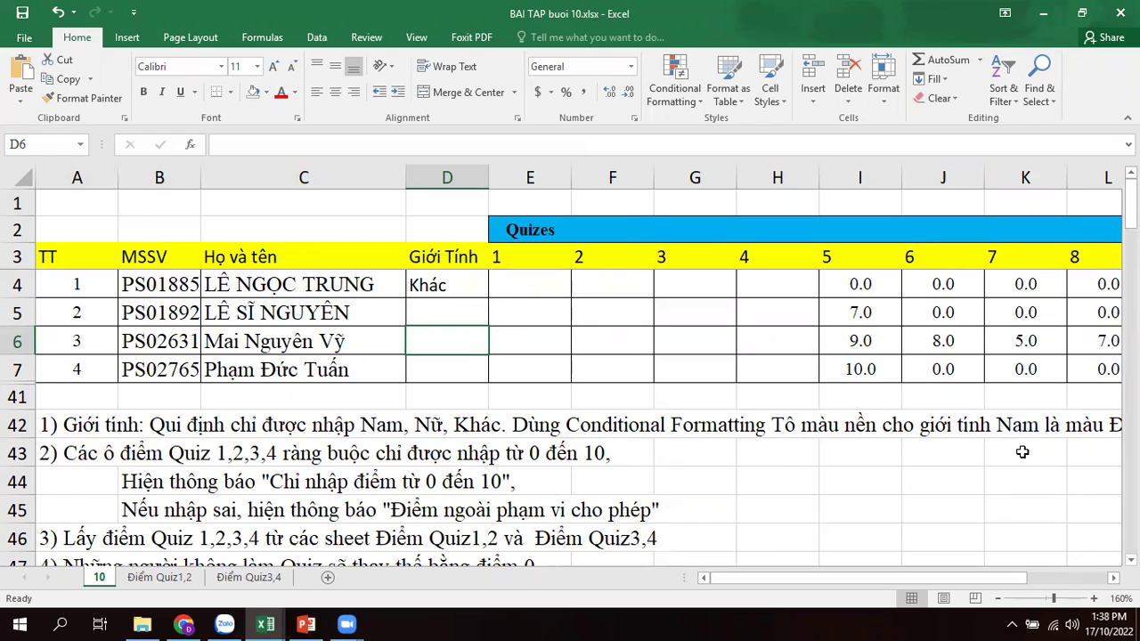
click(454, 312)
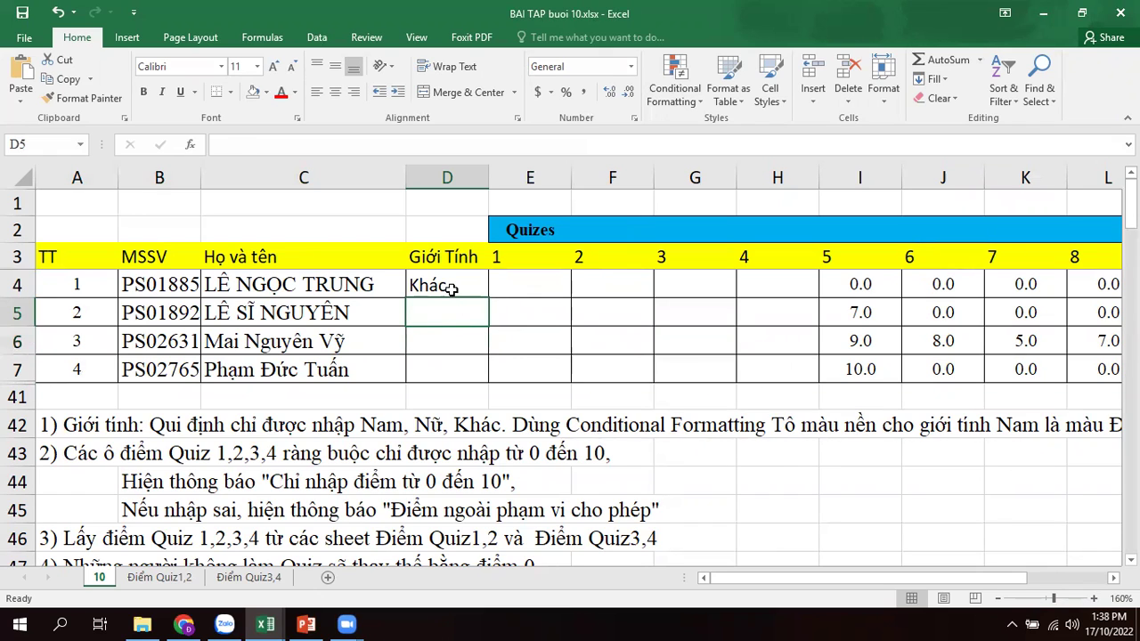
Step: Add a conditional formatting rule to cell D4 that fills it red when the cell value is equal to Nam
click(452, 286)
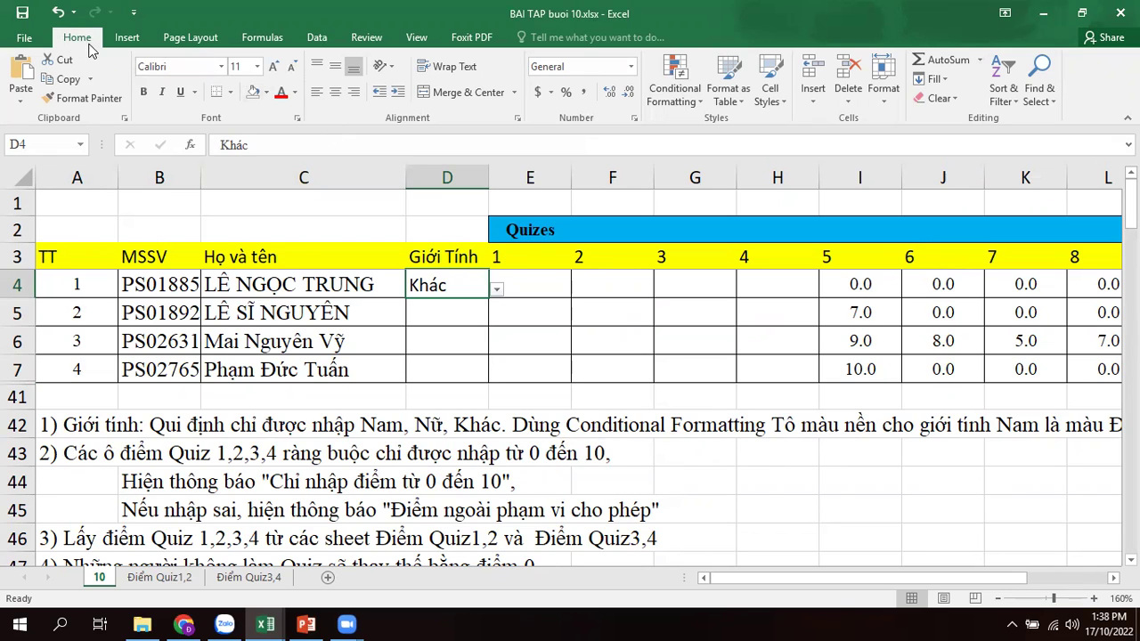
click(691, 101)
click(696, 306)
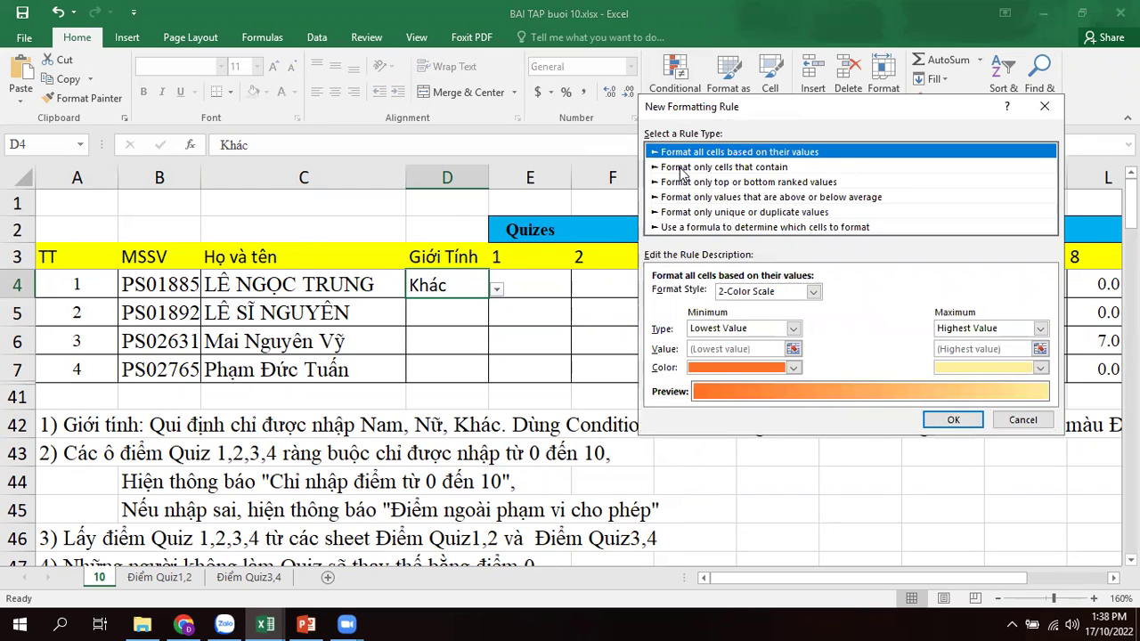
click(683, 168)
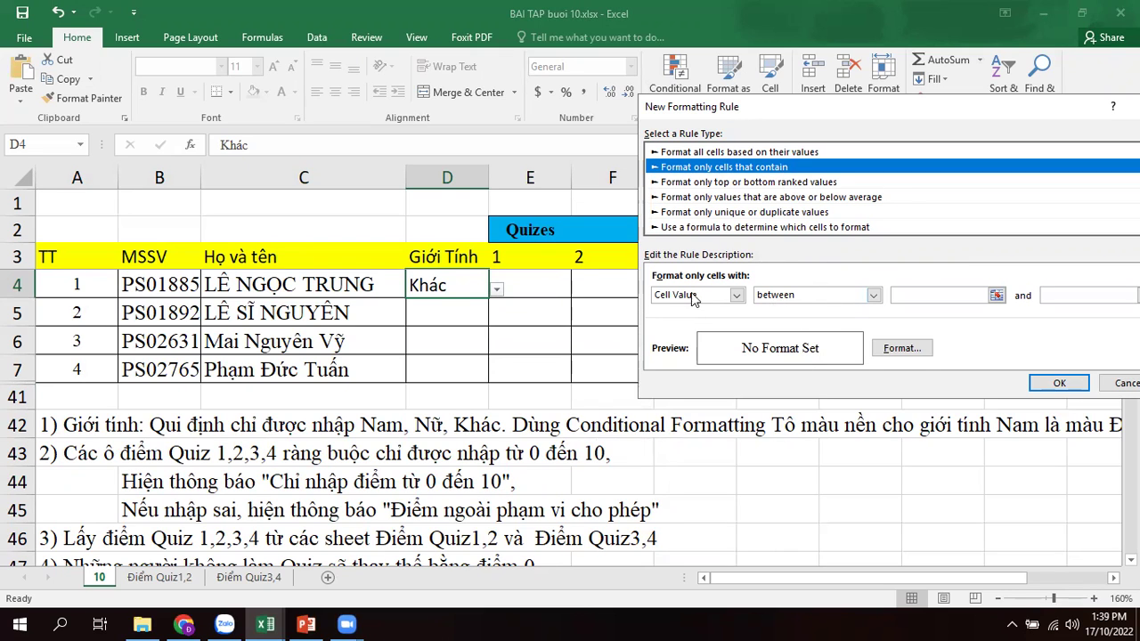
click(796, 298)
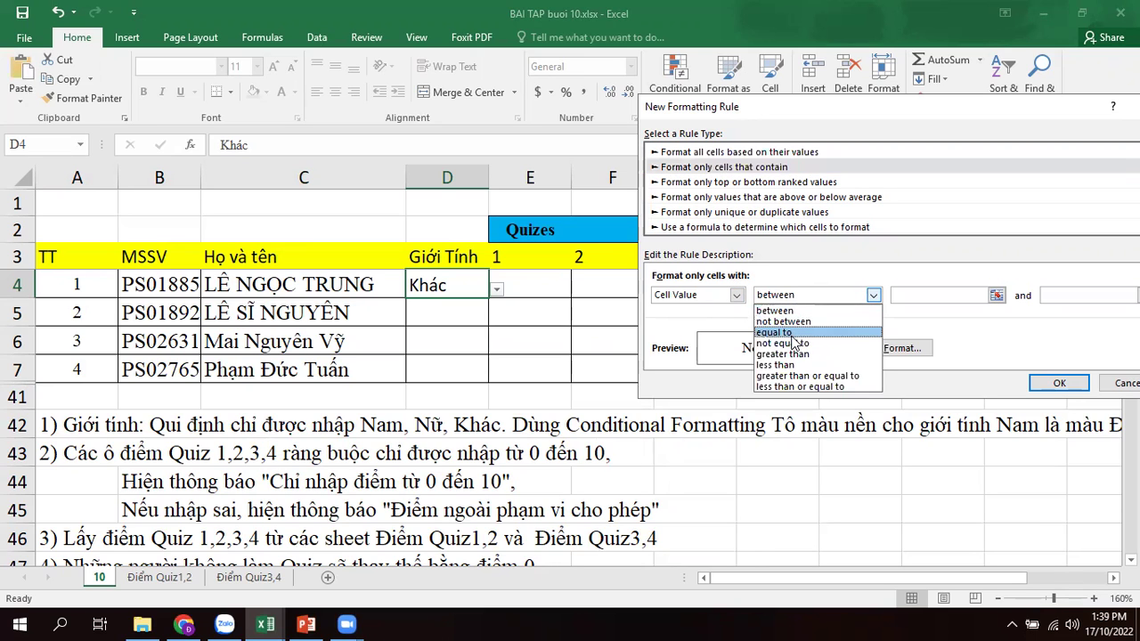
click(792, 334)
click(901, 295)
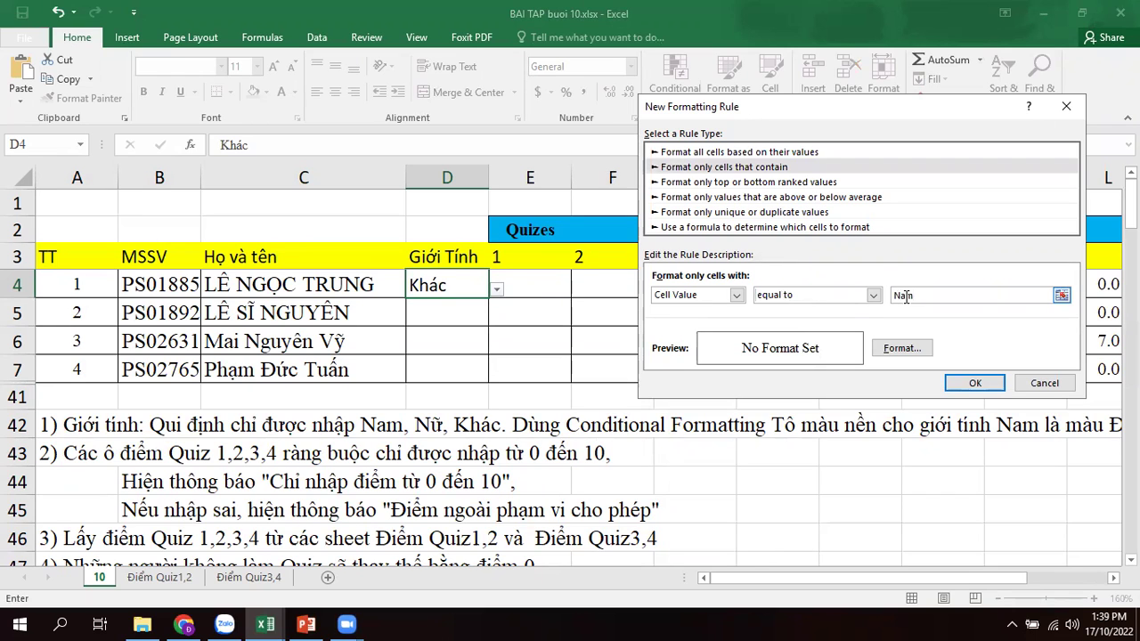
click(902, 348)
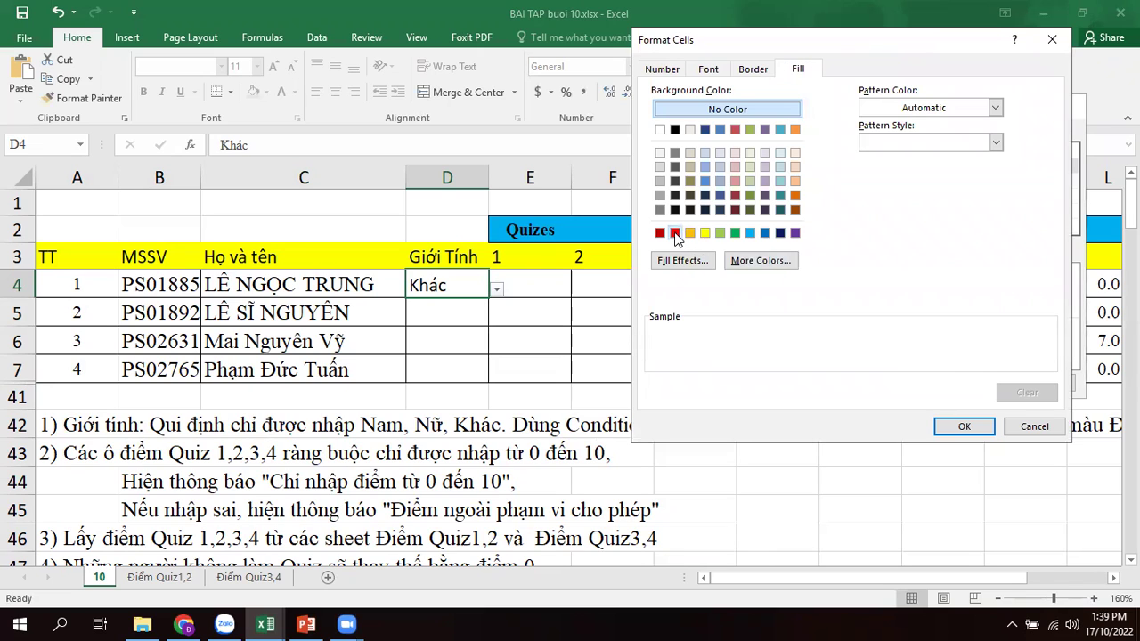
click(675, 234)
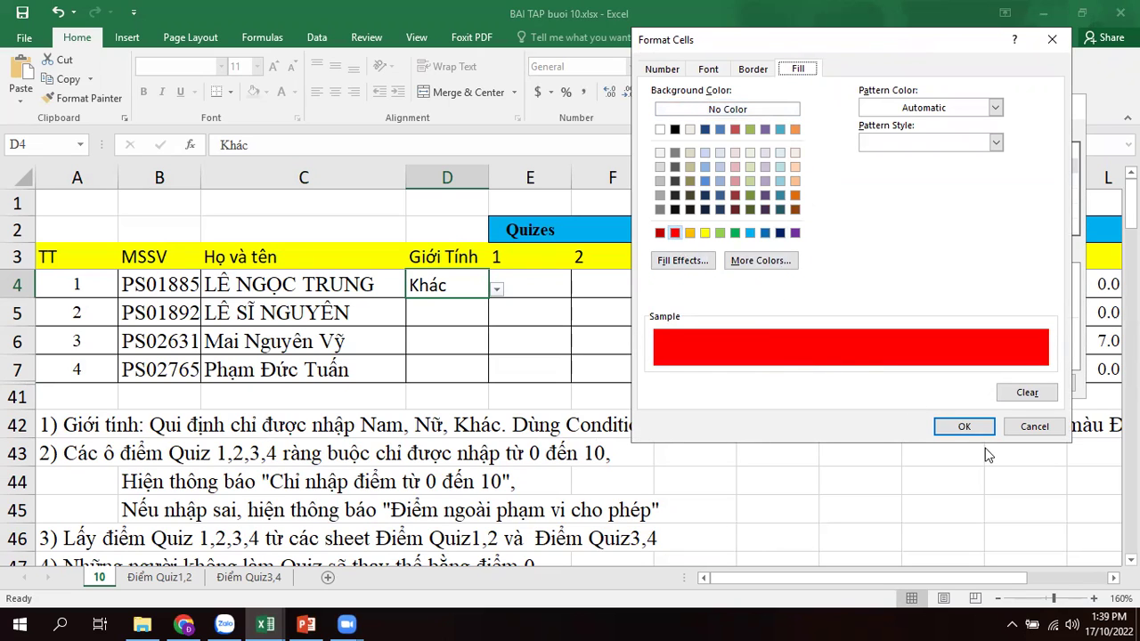
click(964, 426)
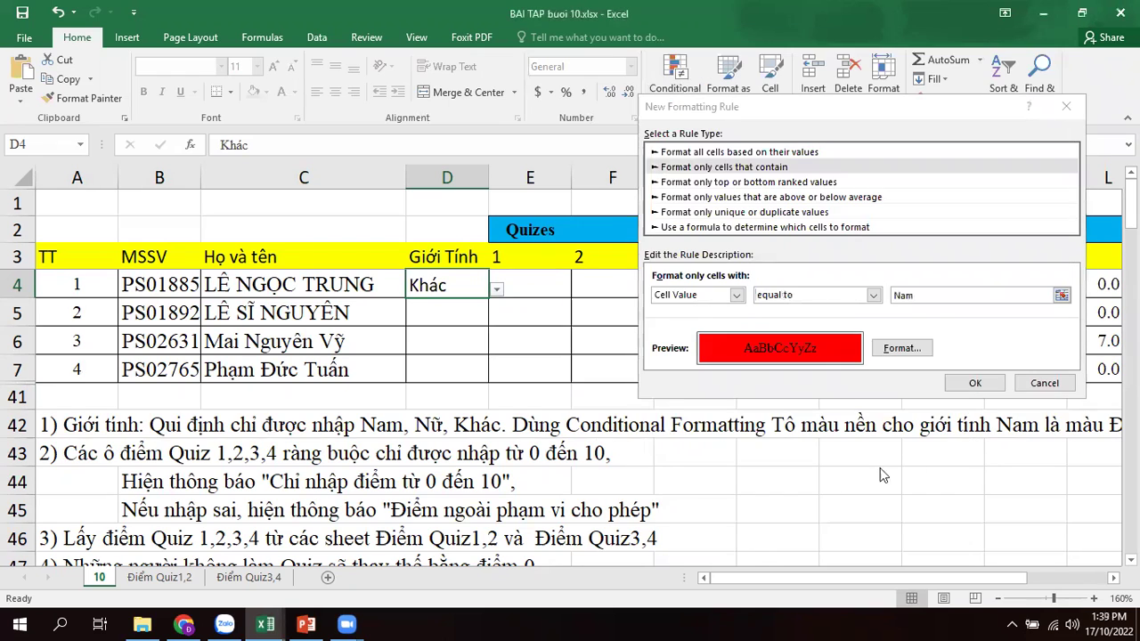
click(972, 384)
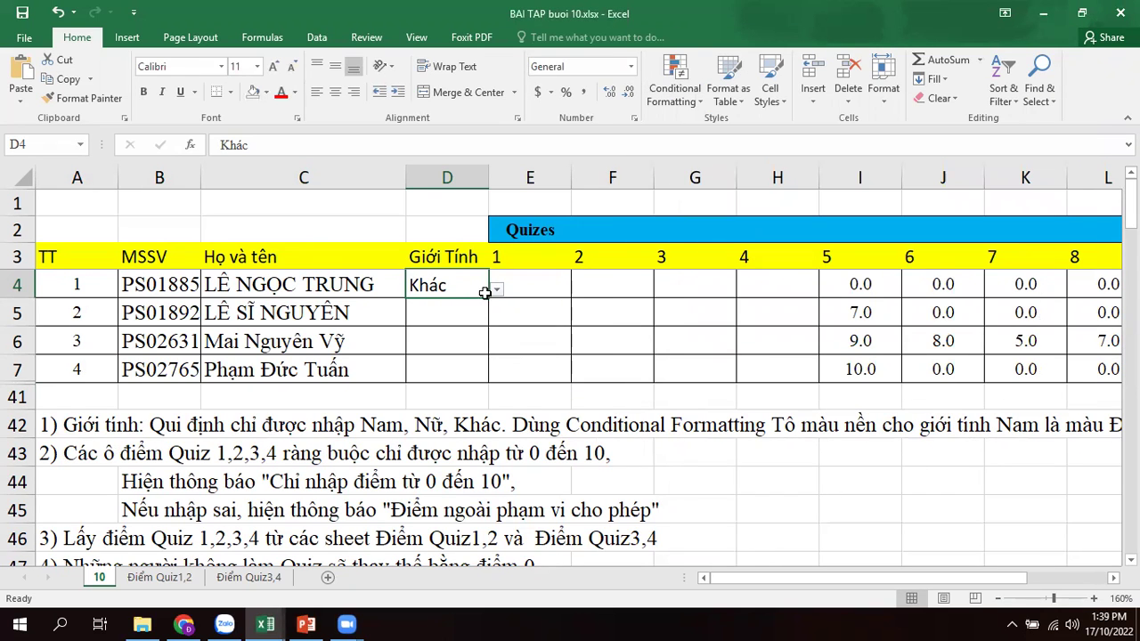
Step: Test the Nam rule in cell D4 by choosing Nam and then Nữ from its dropdown list
click(496, 290)
click(452, 310)
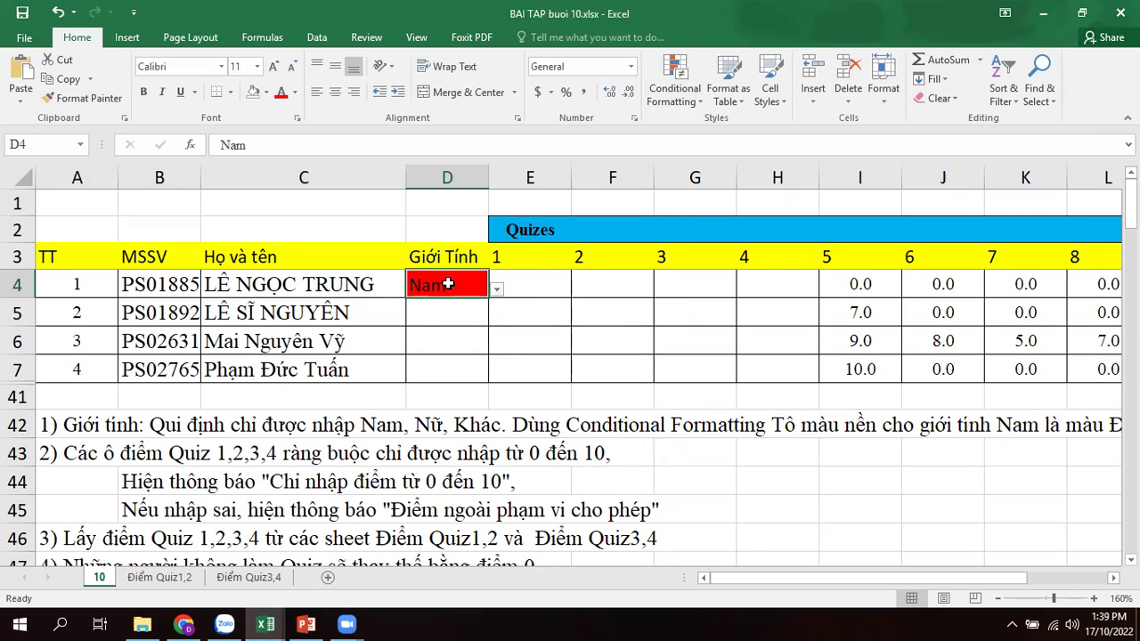
click(496, 289)
click(447, 325)
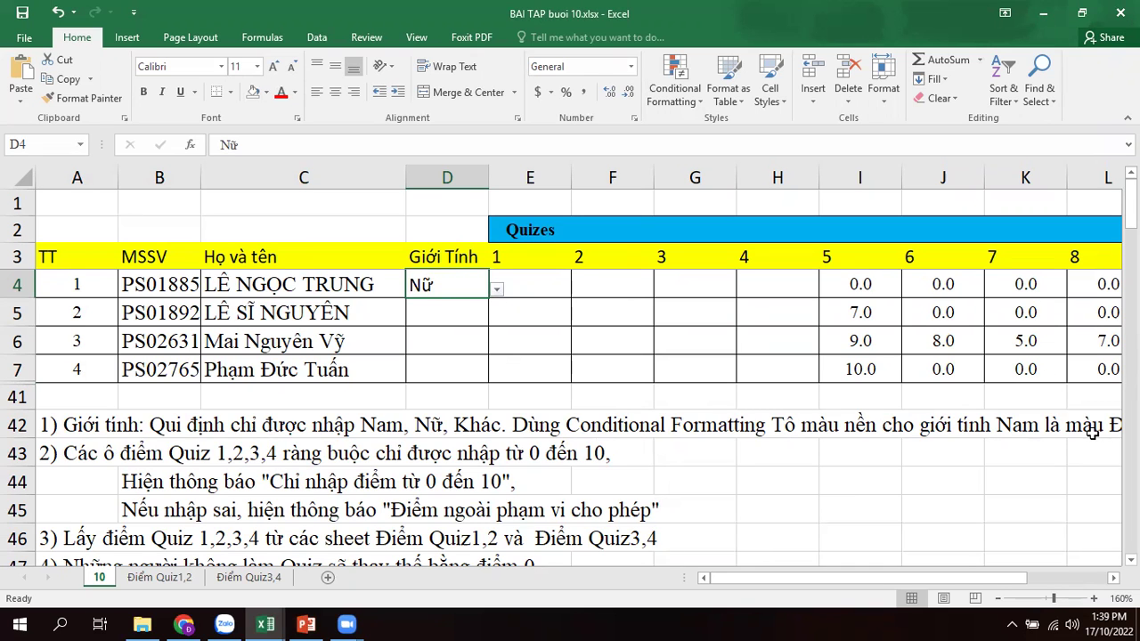
Step: Add a second conditional formatting rule to cell D4 that fills it orange when the cell value is equal to Nữ
drag(965, 579, 867, 587)
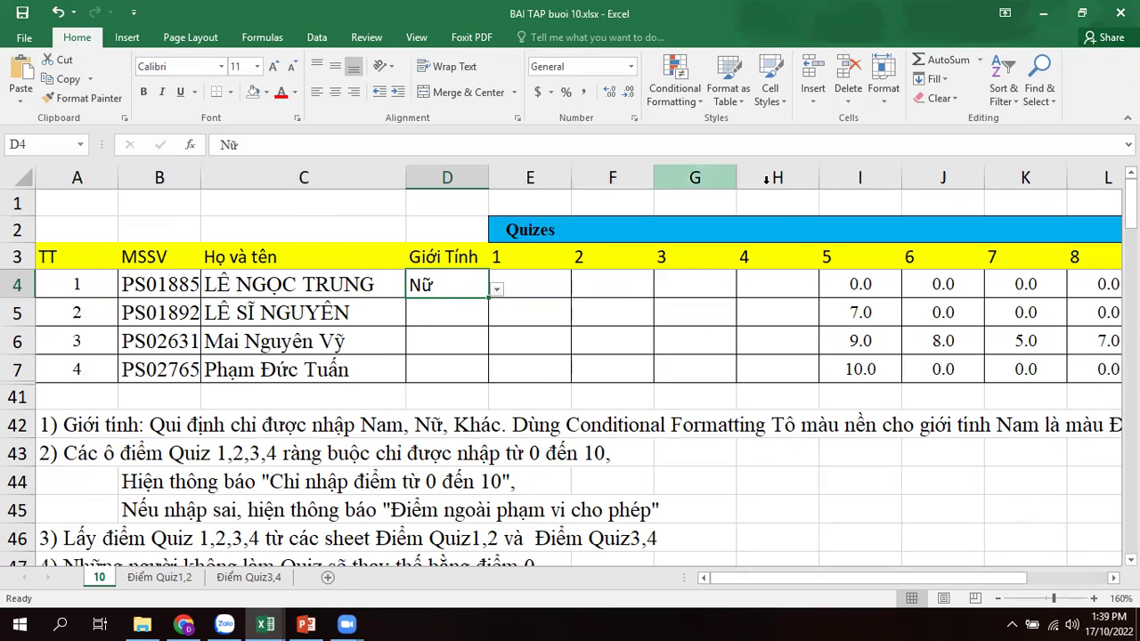
click(699, 105)
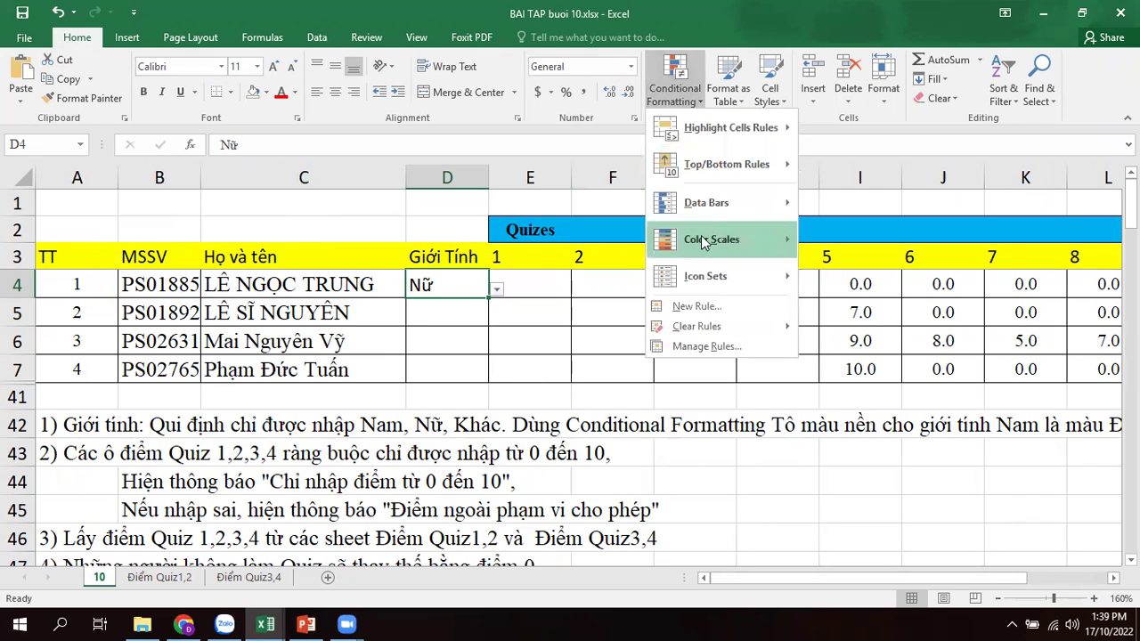
click(699, 306)
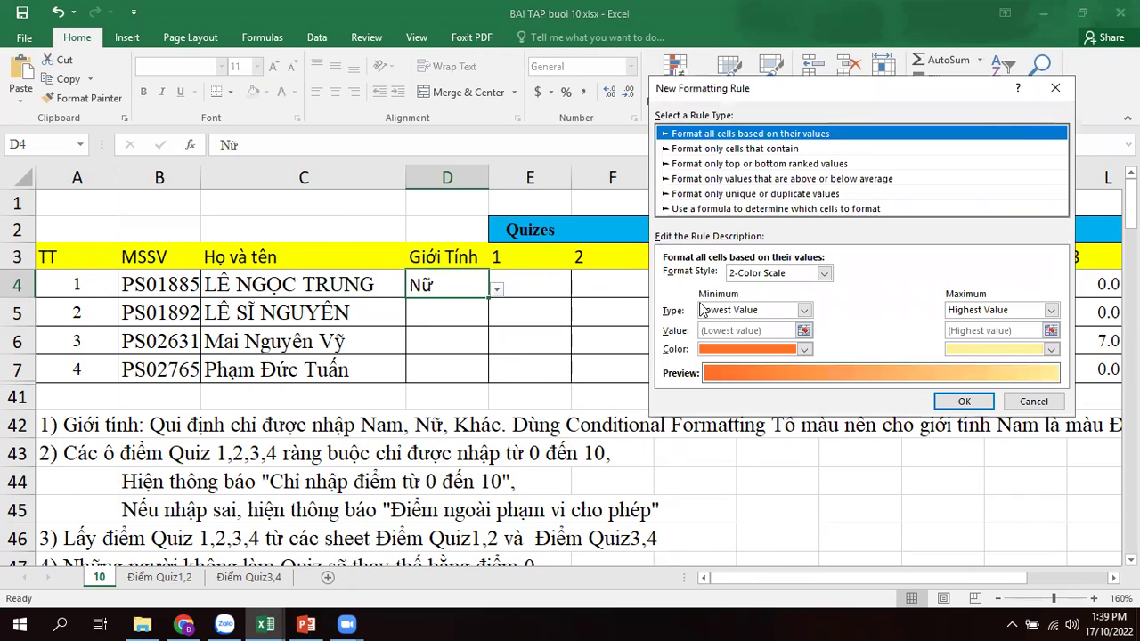
click(699, 150)
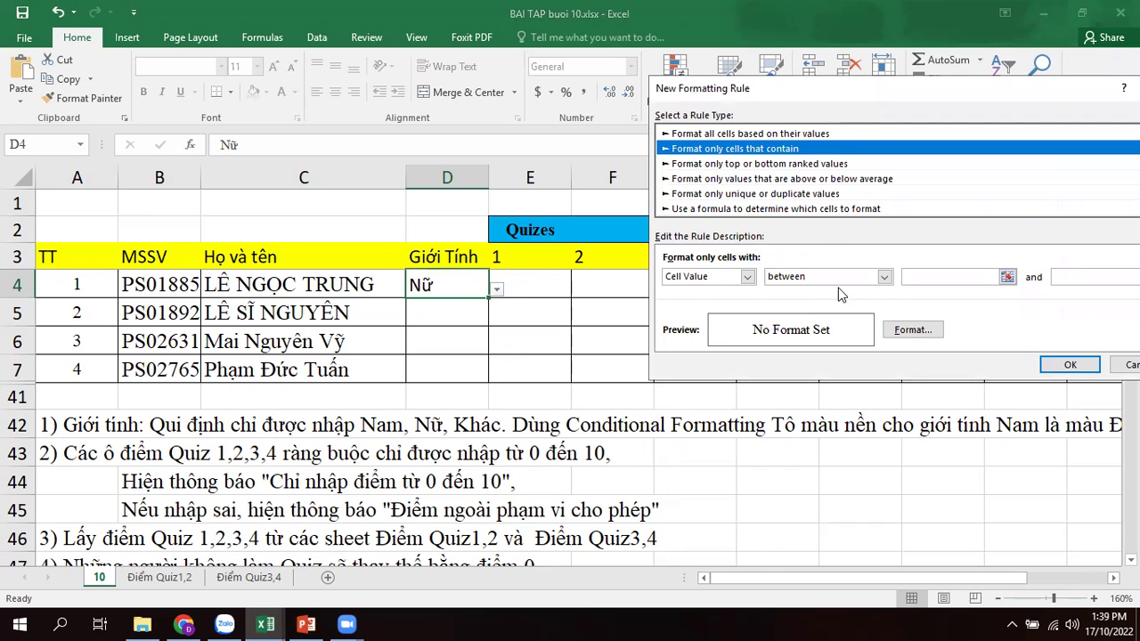
click(884, 279)
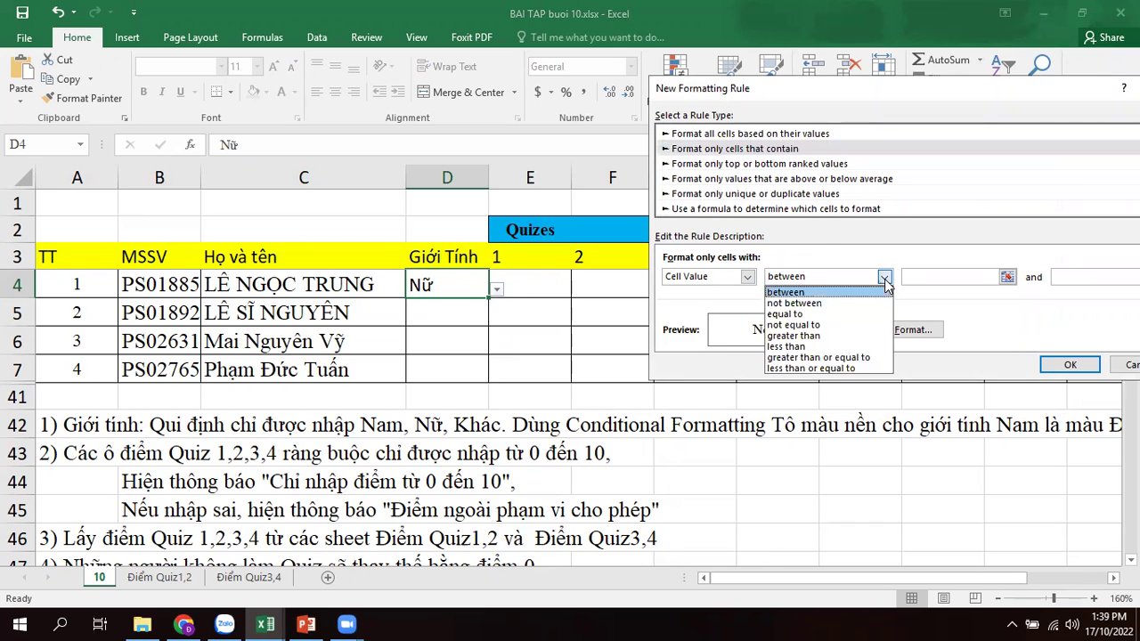
click(804, 314)
click(941, 273)
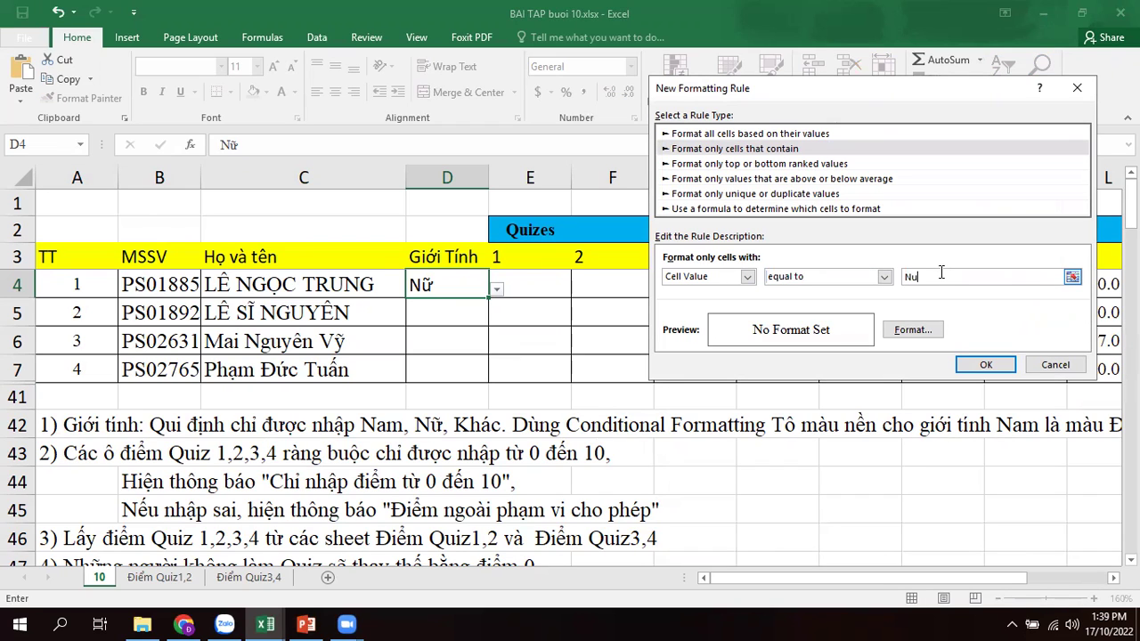
click(915, 330)
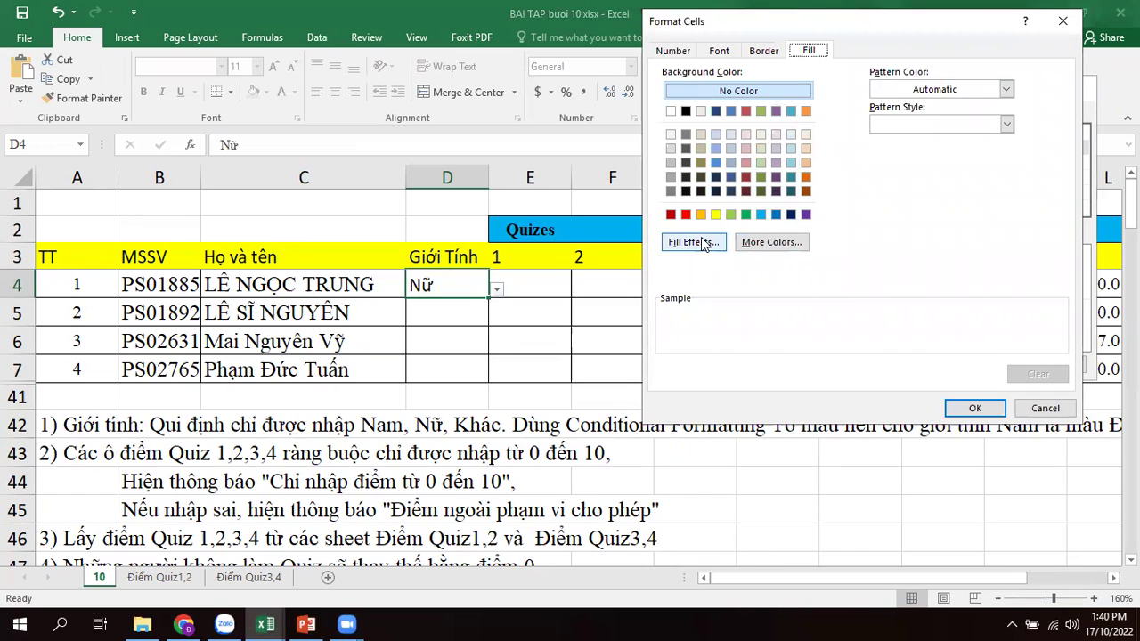
click(764, 247)
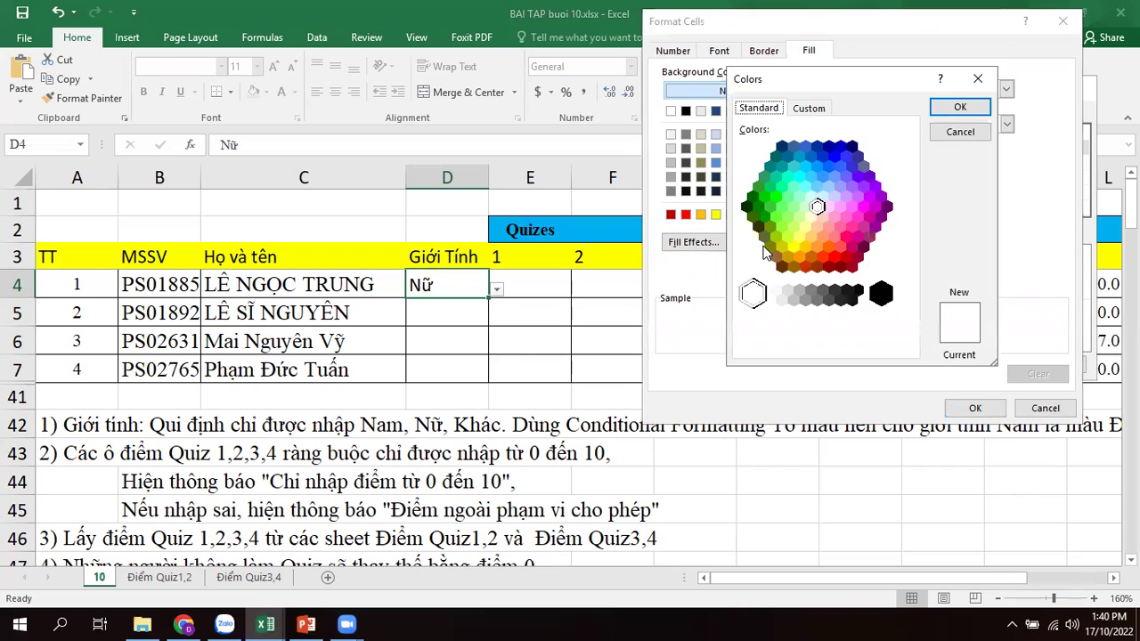
click(828, 248)
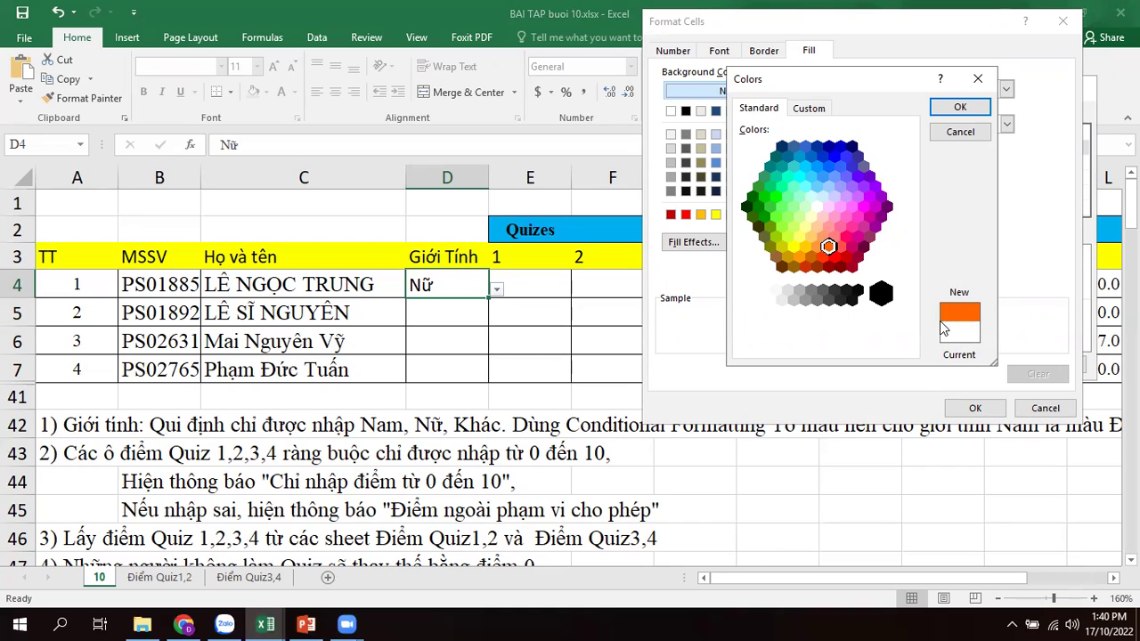
click(957, 108)
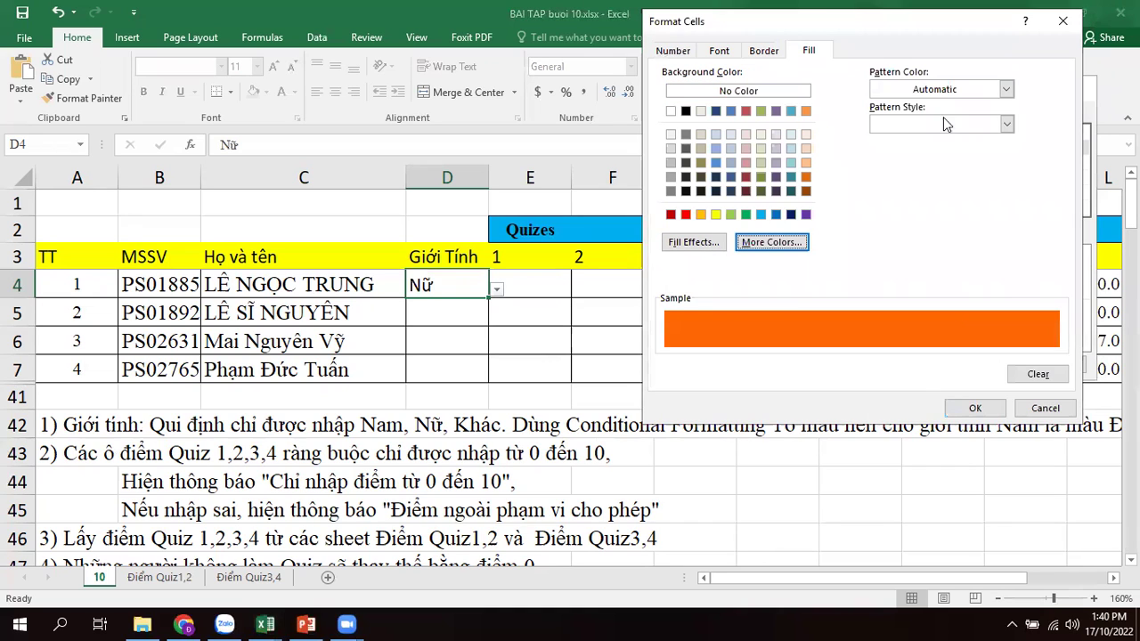
click(975, 409)
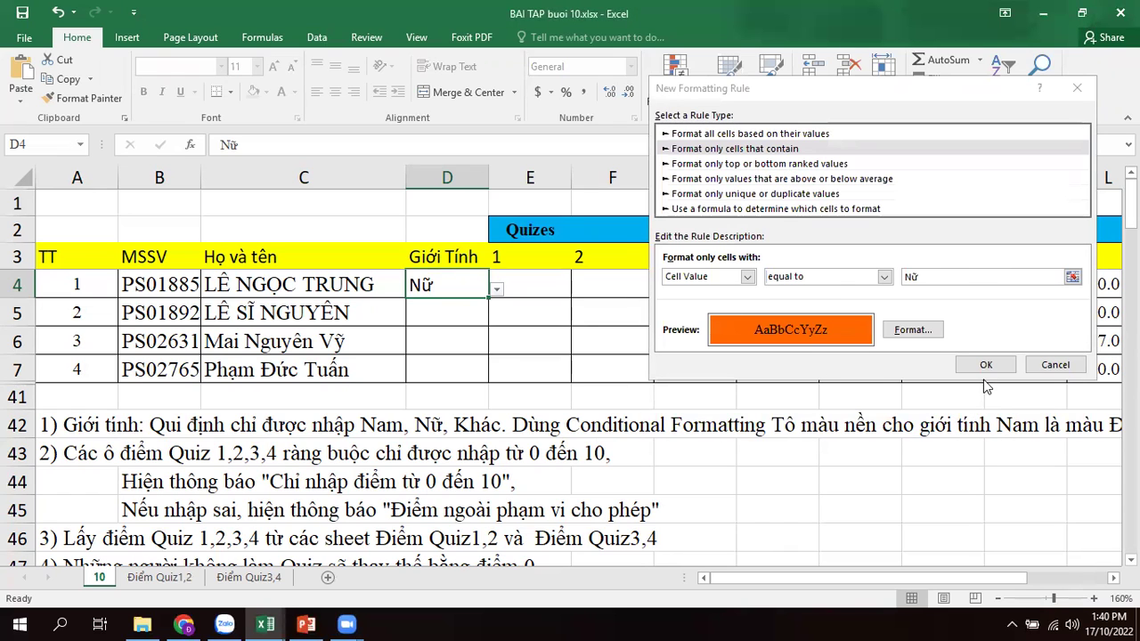
click(986, 366)
Step: Test both colour rules in cell D4 by choosing Nam, Nữ and finally Khác from the dropdown list
click(440, 314)
click(441, 290)
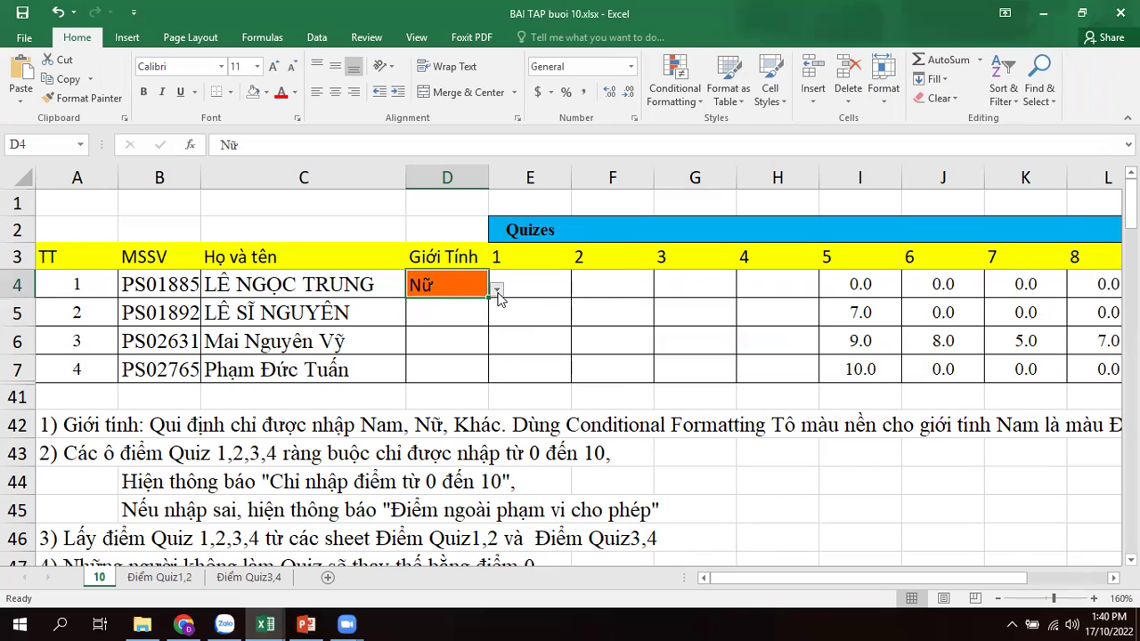
click(497, 293)
click(456, 305)
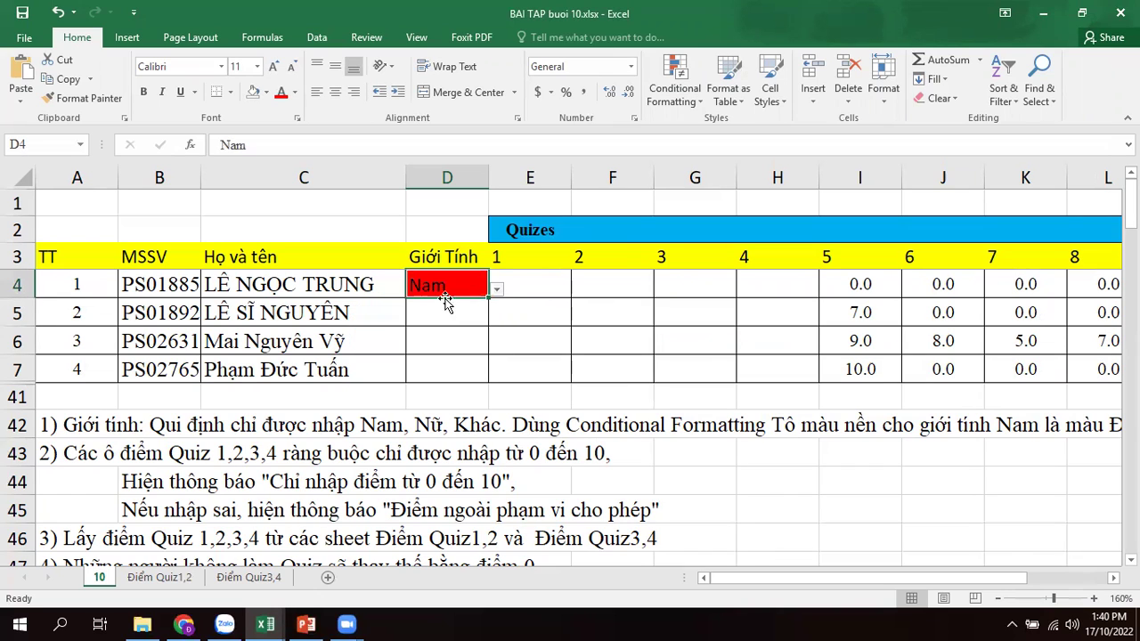
click(497, 293)
click(450, 325)
click(498, 292)
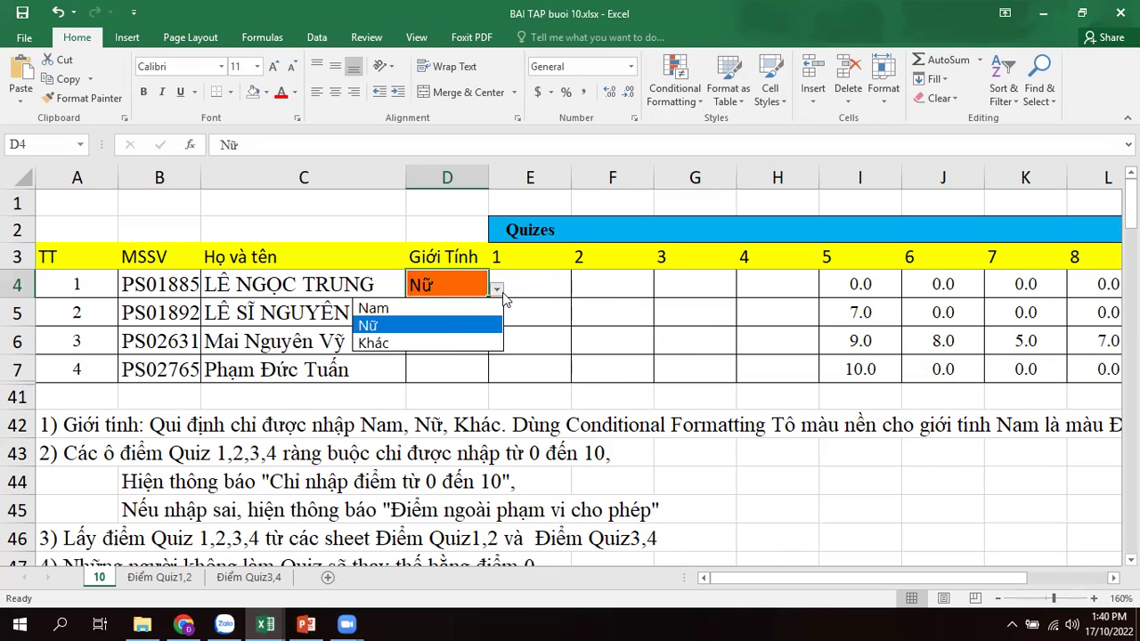
click(449, 344)
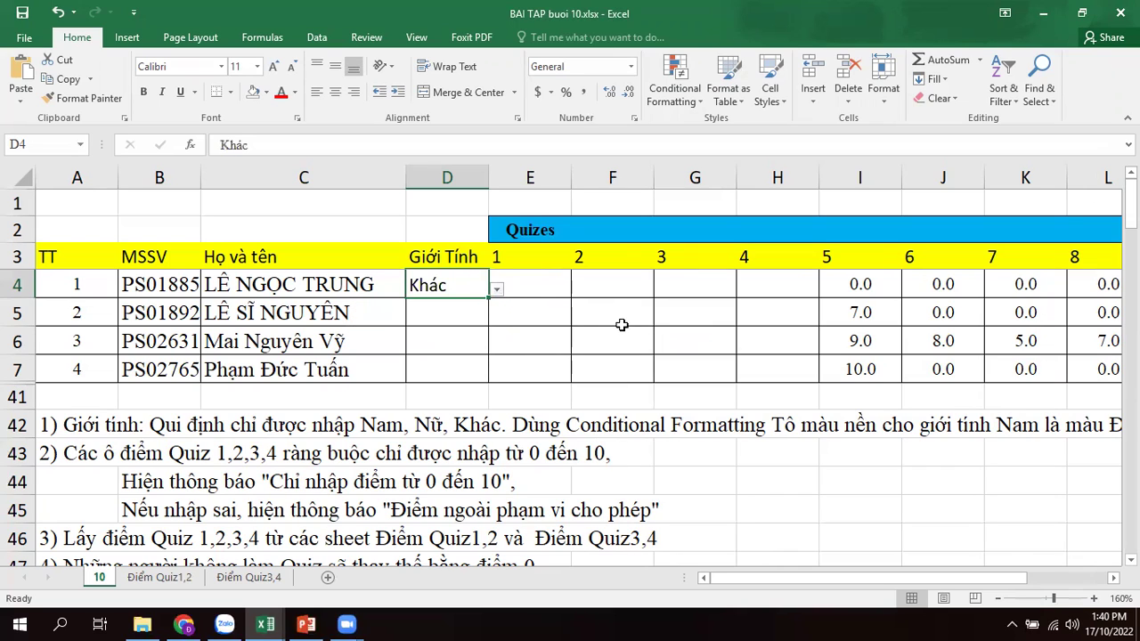
Step: Fill cell D4 down to D7 to copy its value, validation list and conditional formatting to the other students
click(620, 325)
click(464, 296)
drag(488, 299, 492, 378)
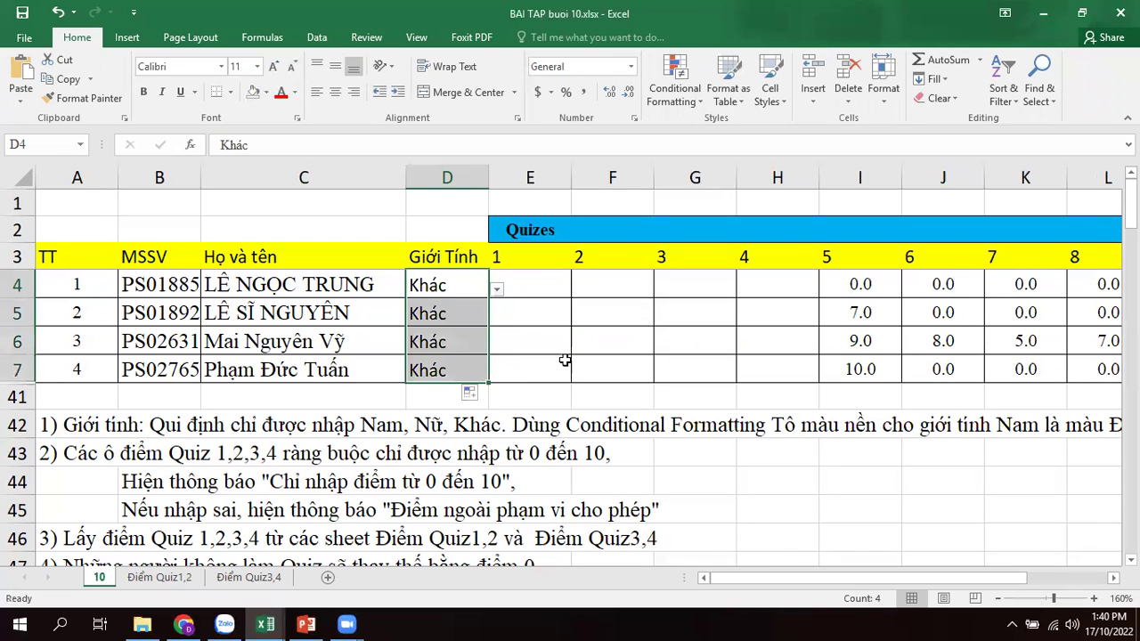
click(565, 363)
Step: Set the Giới Tính values to Nam in D4, Nữ in D5 and Nam in D7 using the dropdown lists
click(465, 294)
click(497, 292)
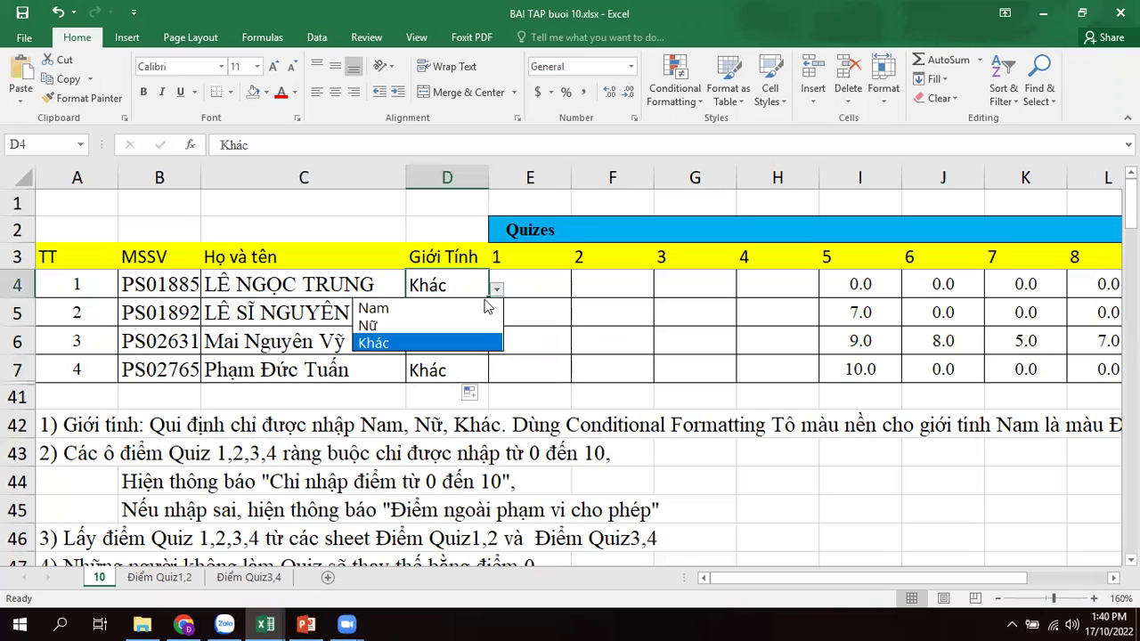
click(463, 307)
click(467, 319)
click(497, 320)
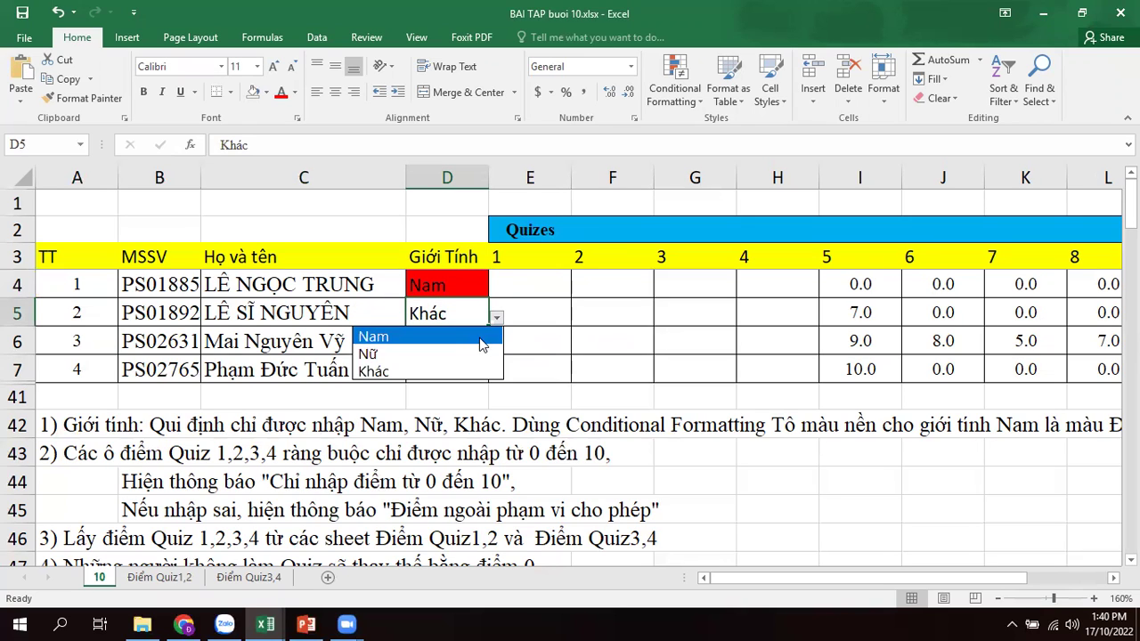
click(374, 349)
click(472, 350)
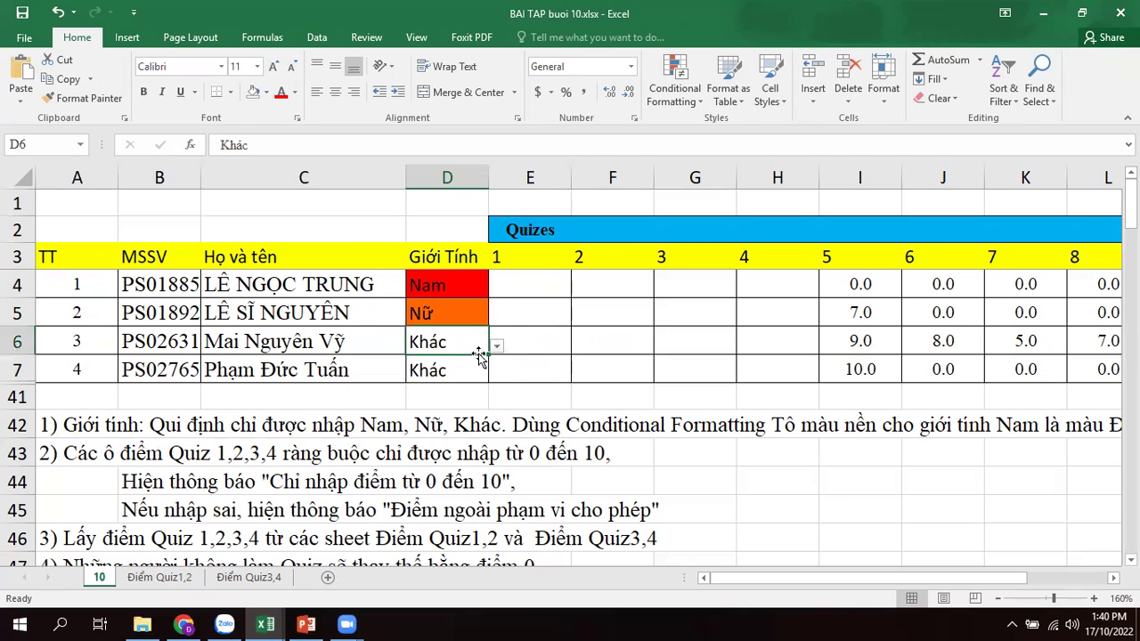
click(477, 367)
click(498, 374)
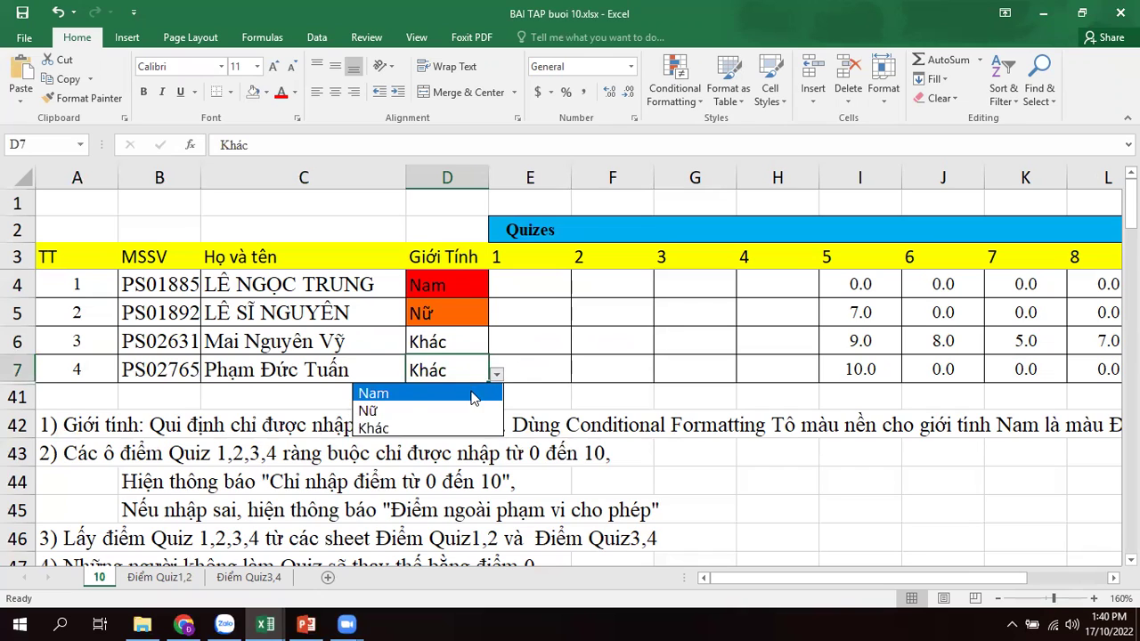
click(374, 393)
click(527, 342)
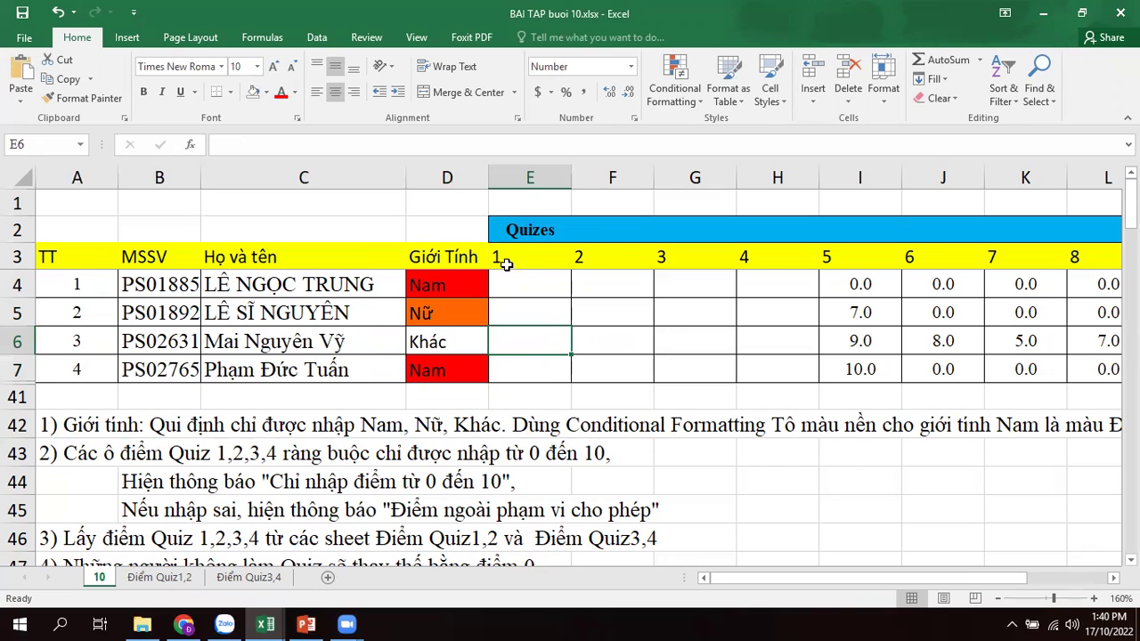